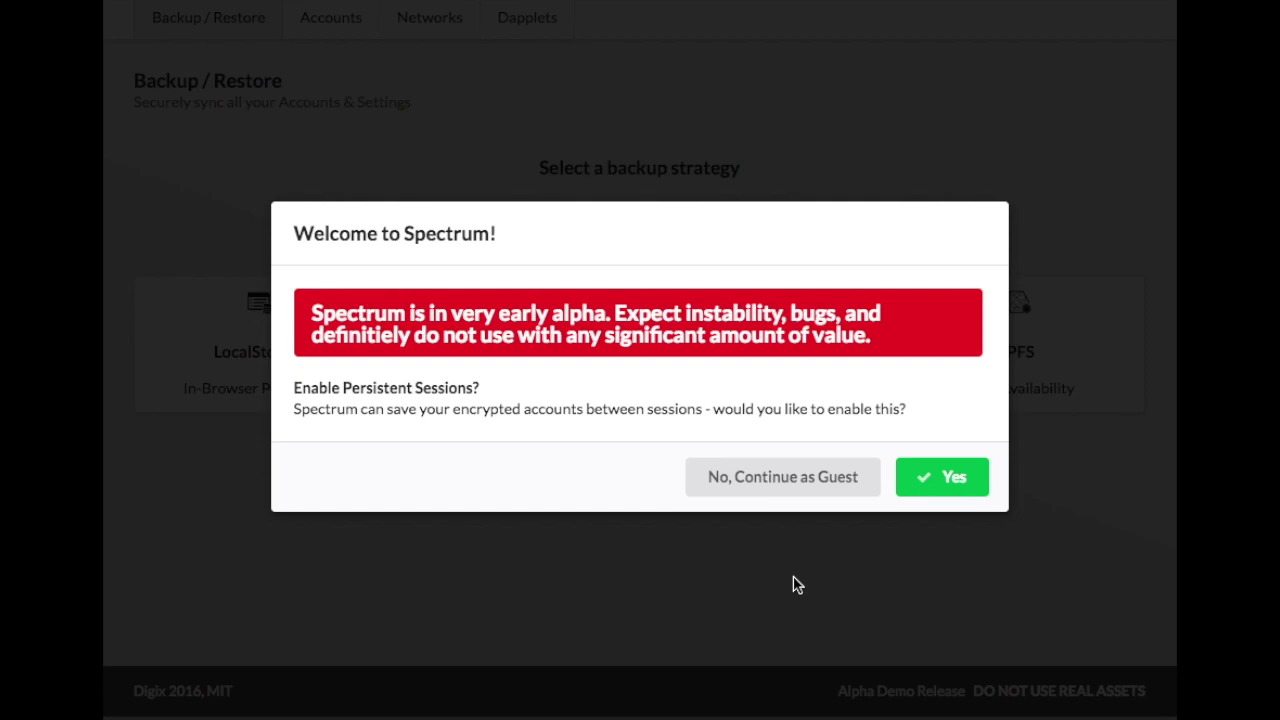
Continue as a guest without saving sessions to reach the empty Accounts page.
left_click(776, 487)
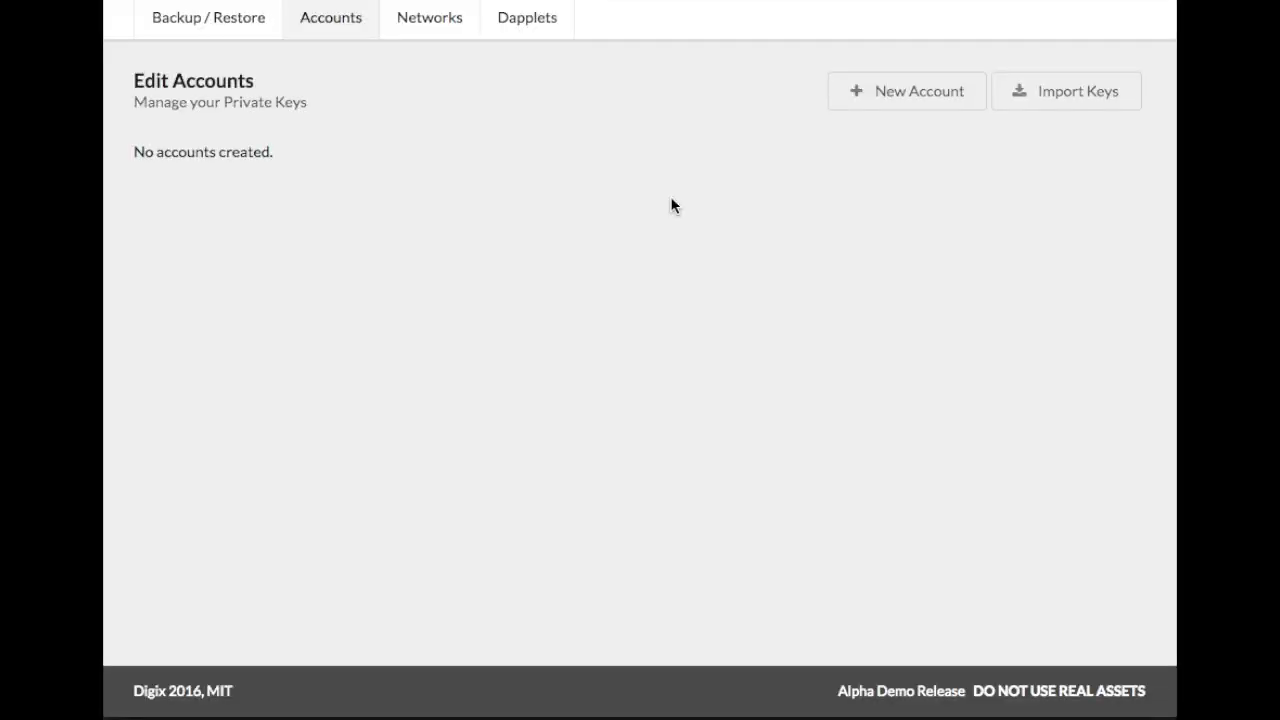
left_click(1034, 110)
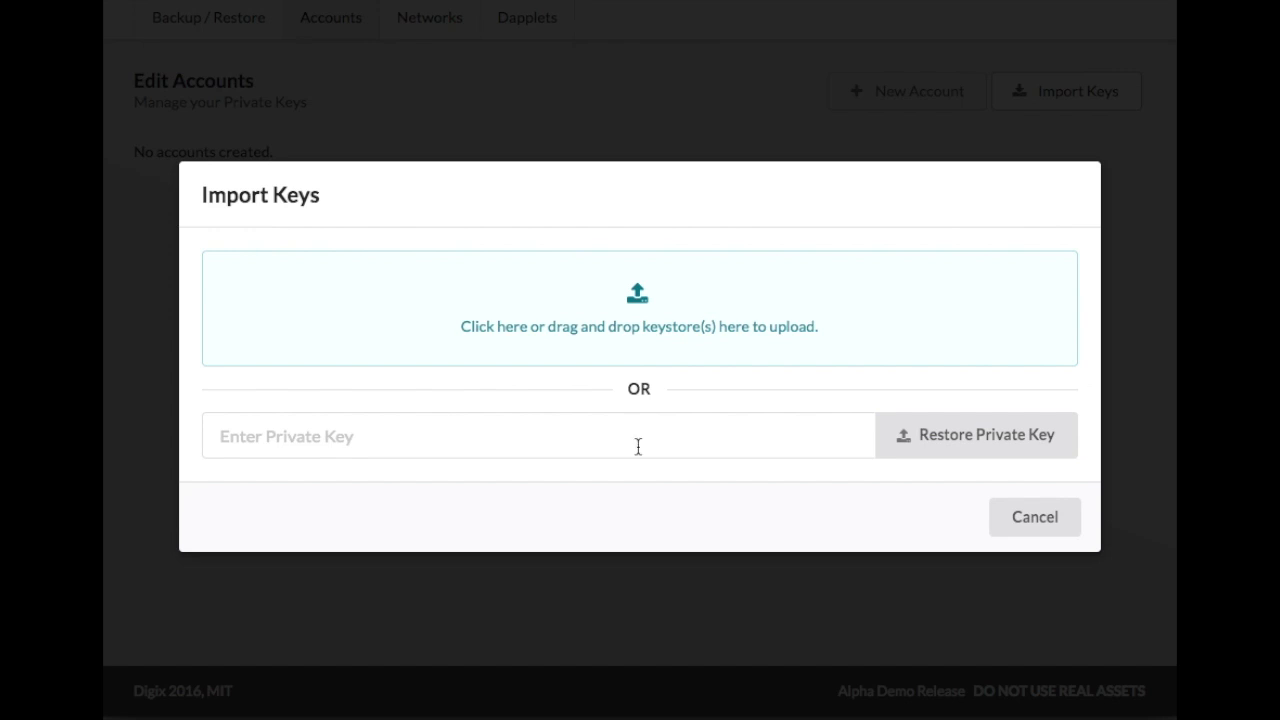
left_click(1030, 530)
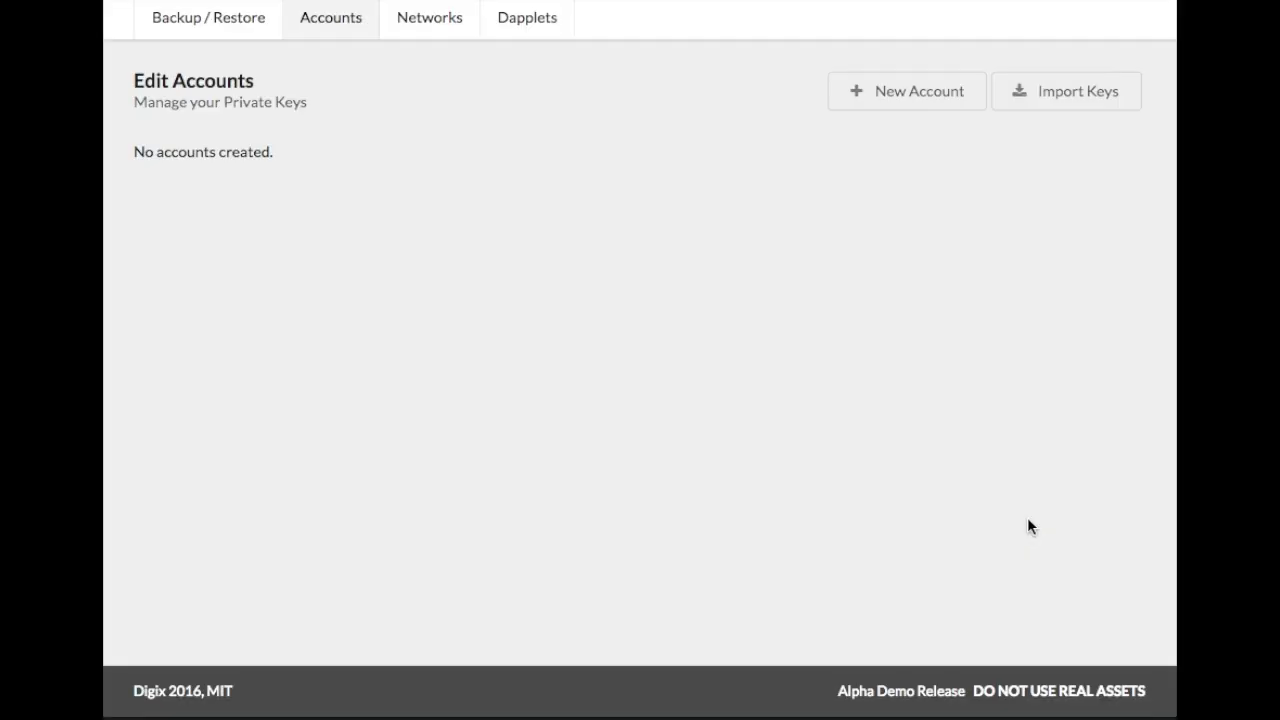
Create a new account named 'My Account' protected by a confirmed password.
left_click(862, 95)
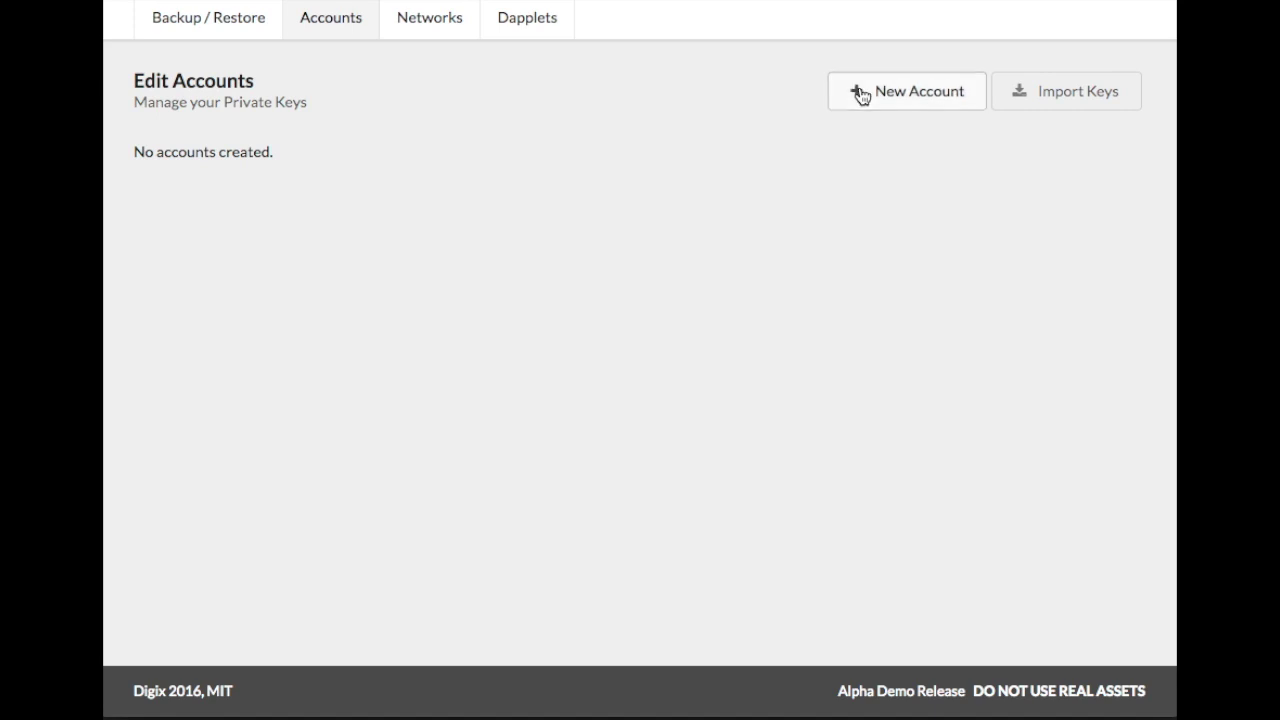
left_click(460, 297)
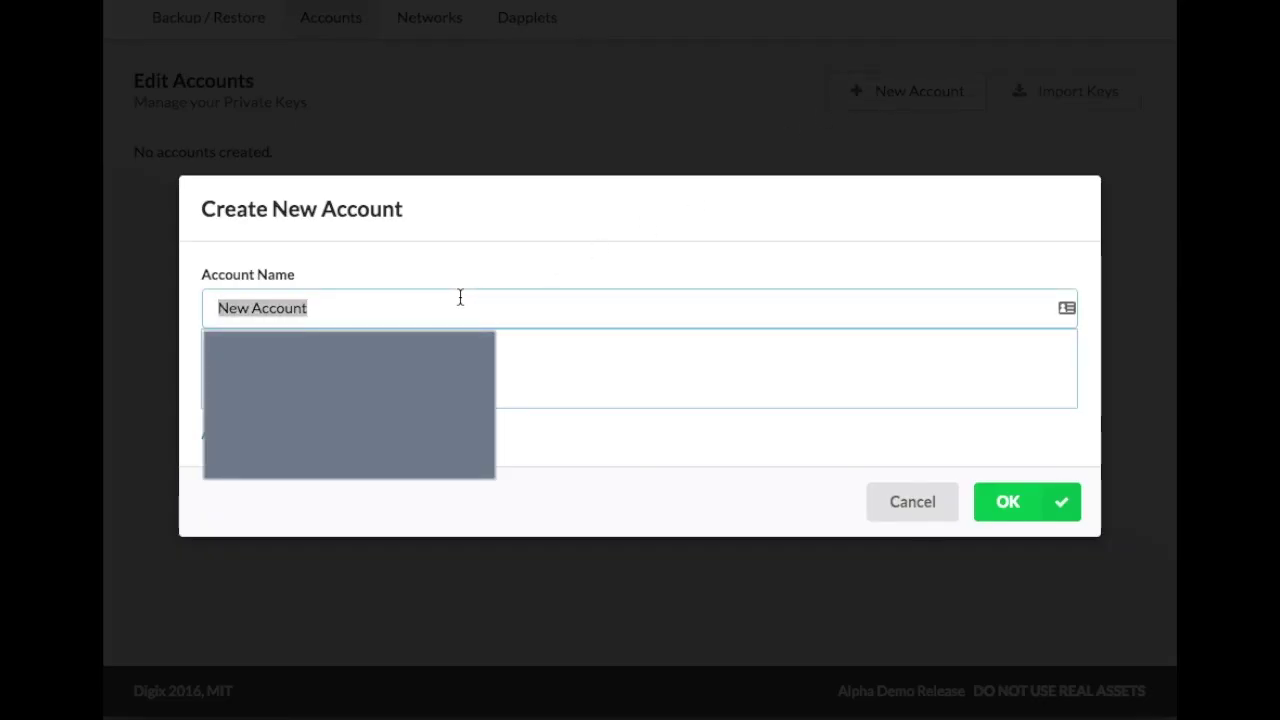
type("My Account")
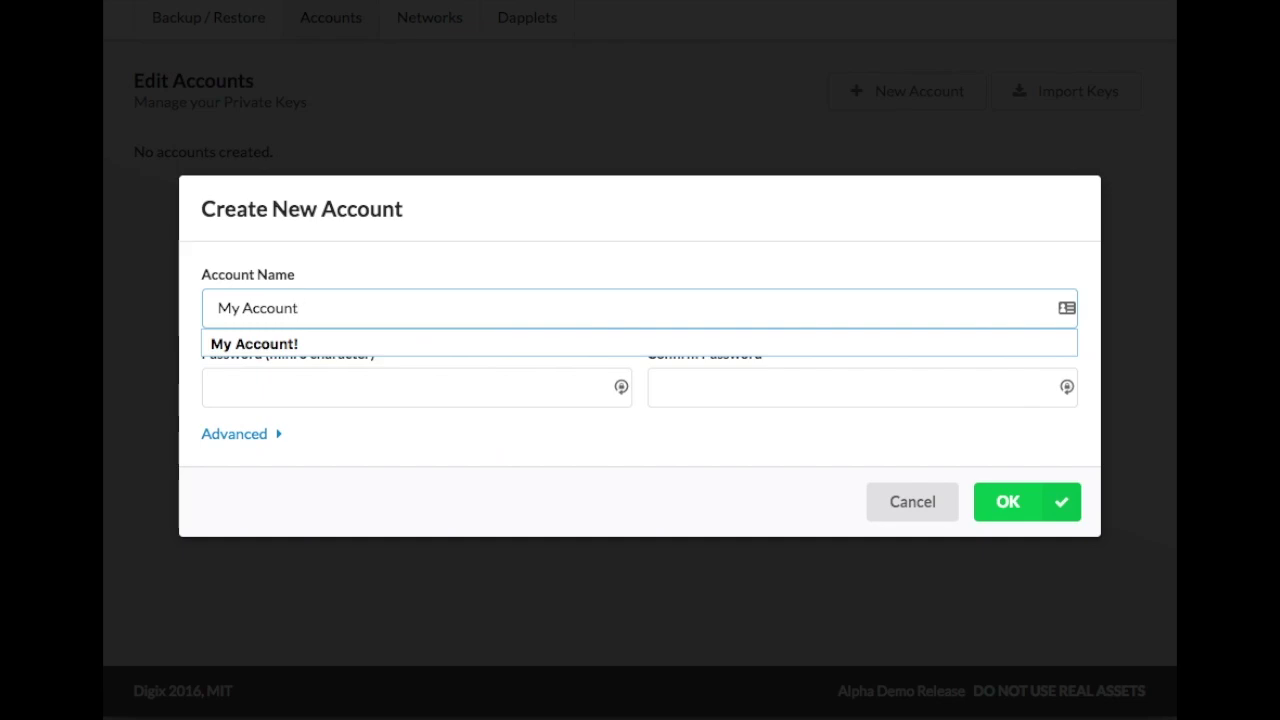
left_click(412, 372)
type("pa")
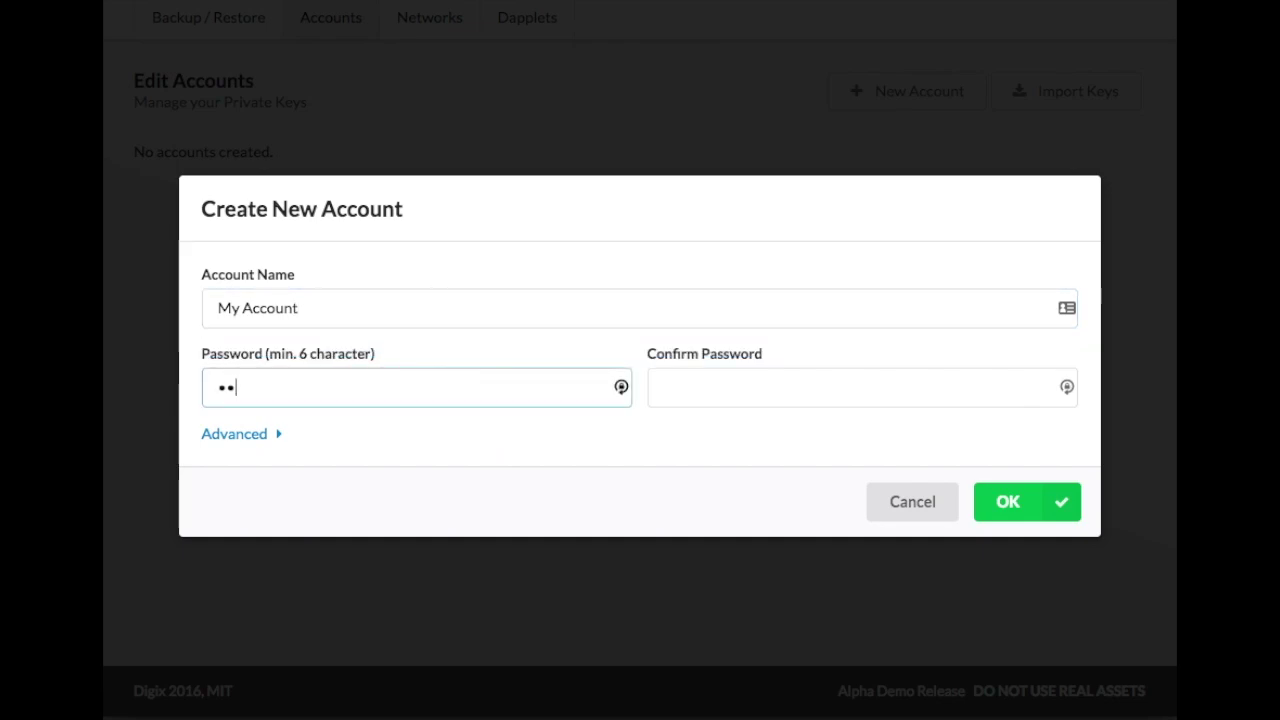
type("ss123")
key("Tab")
type("pass123")
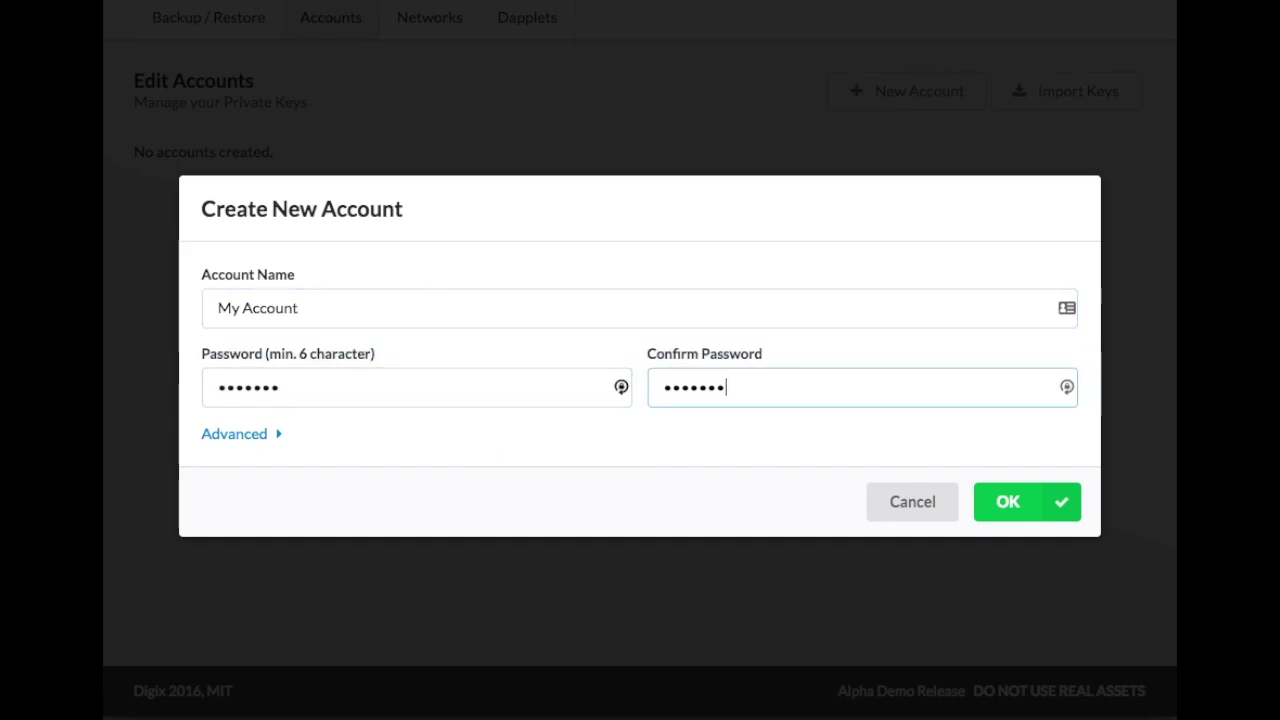
left_click(294, 447)
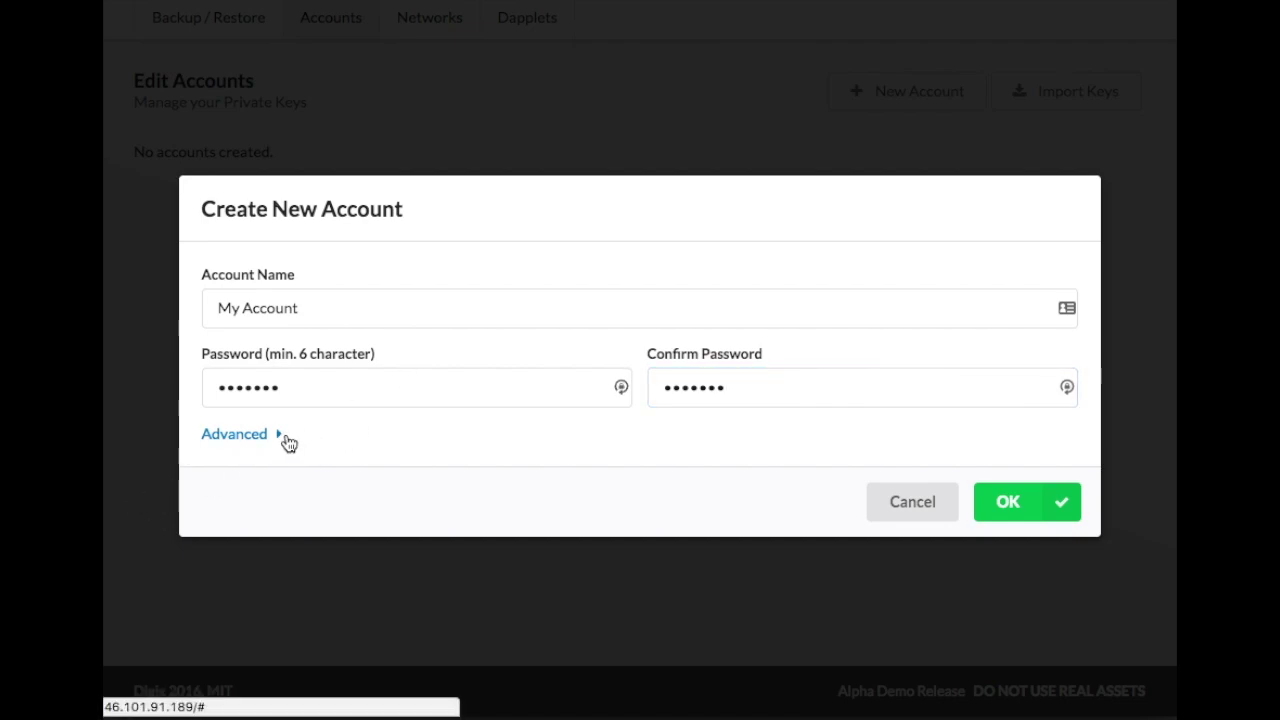
left_click(287, 441)
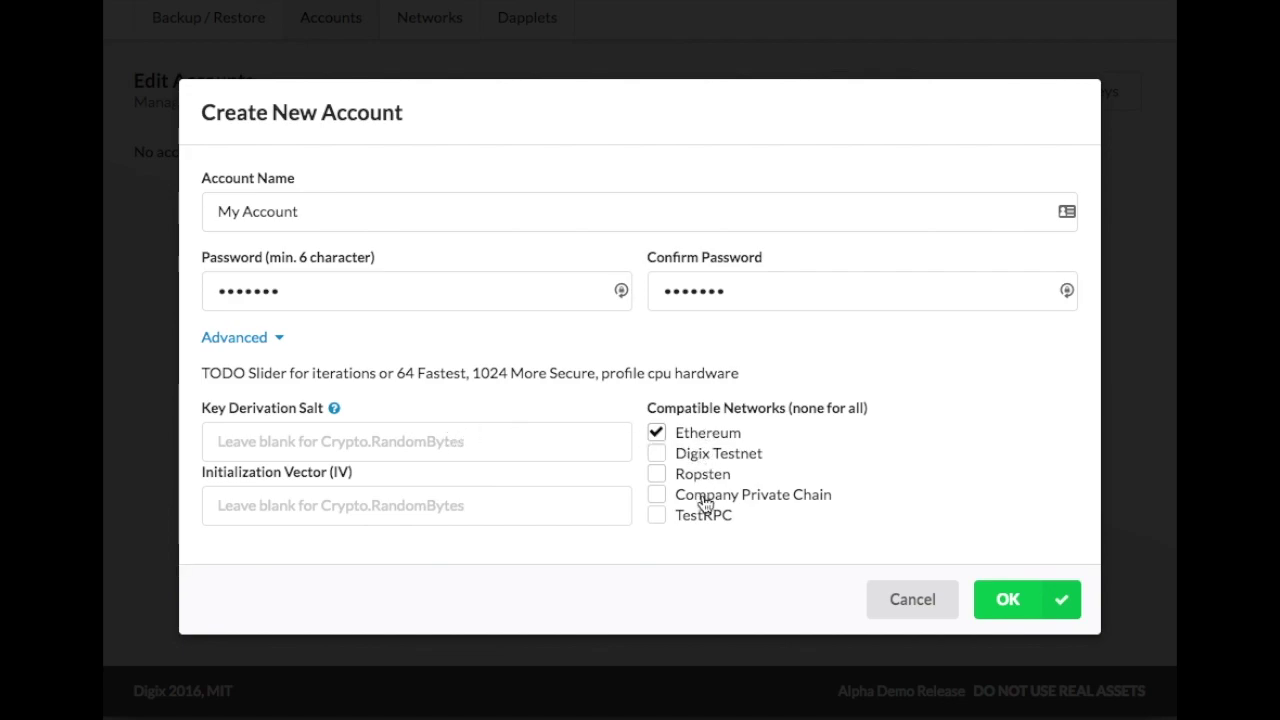
left_click(278, 342)
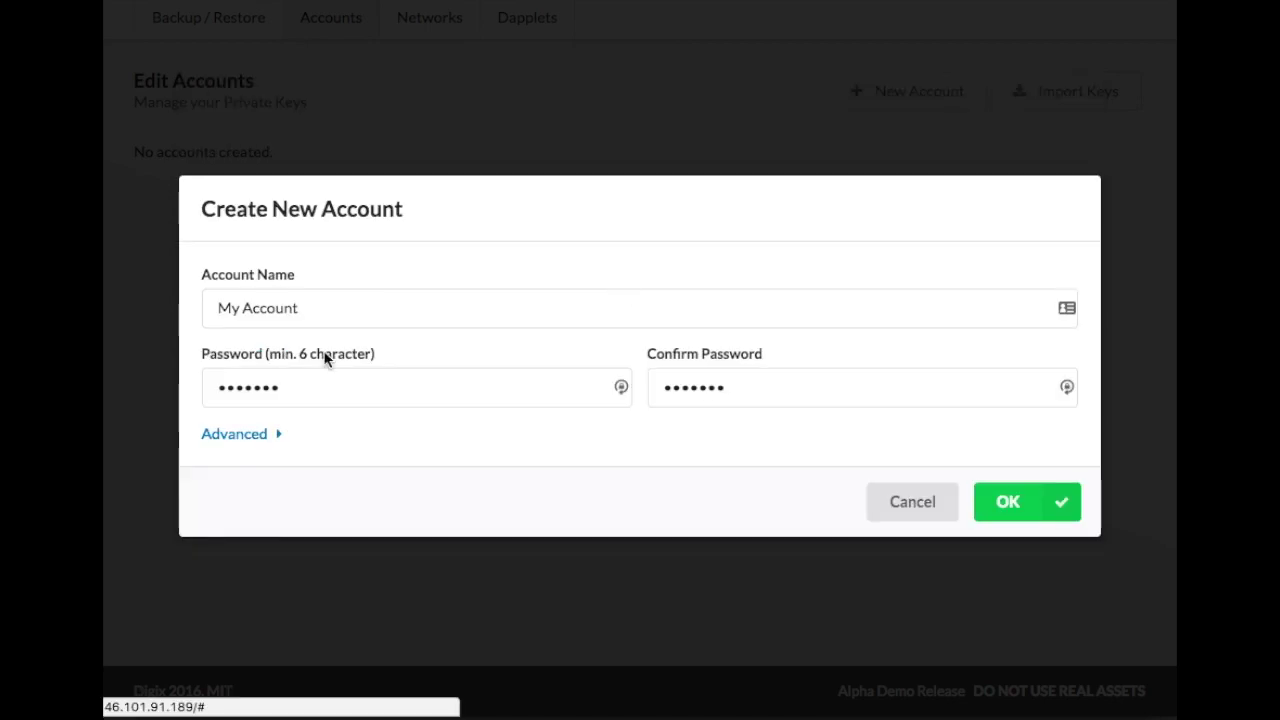
left_click(1005, 502)
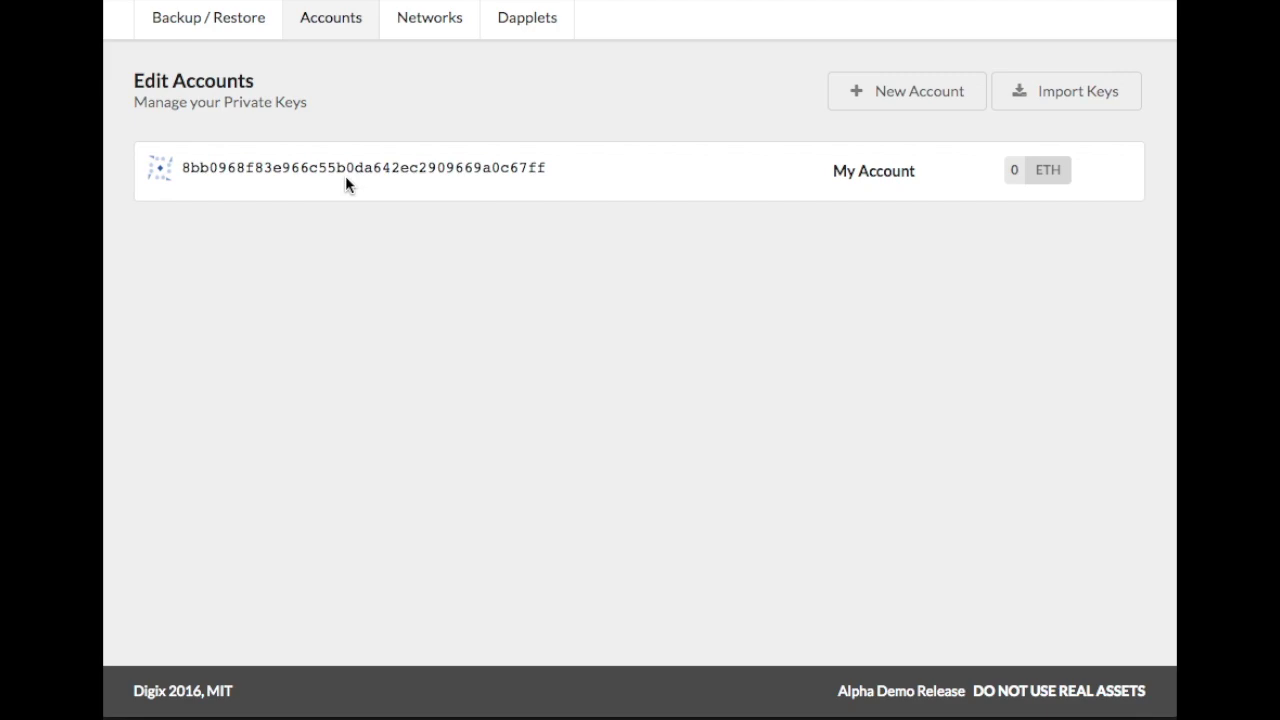
Rename My Account to 'My New Account is Cool' and export its keystore as JSON.
left_click(866, 189)
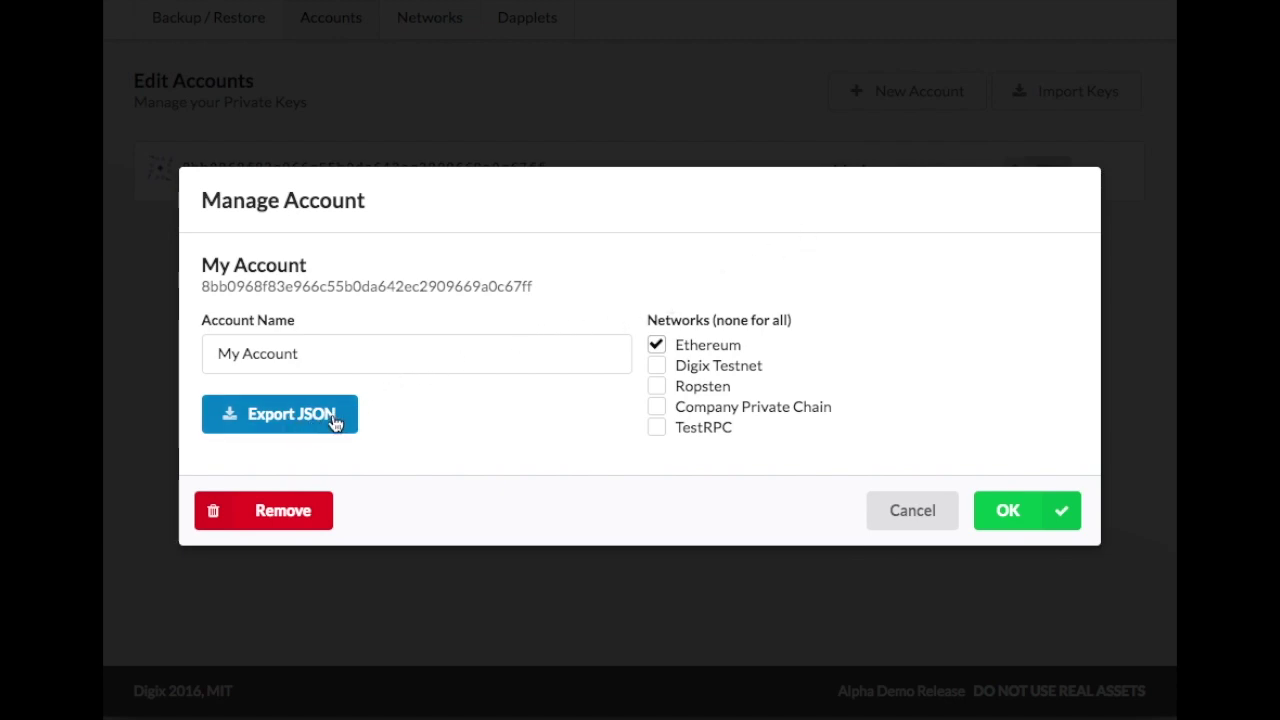
double_click(345, 357)
type("My New Account")
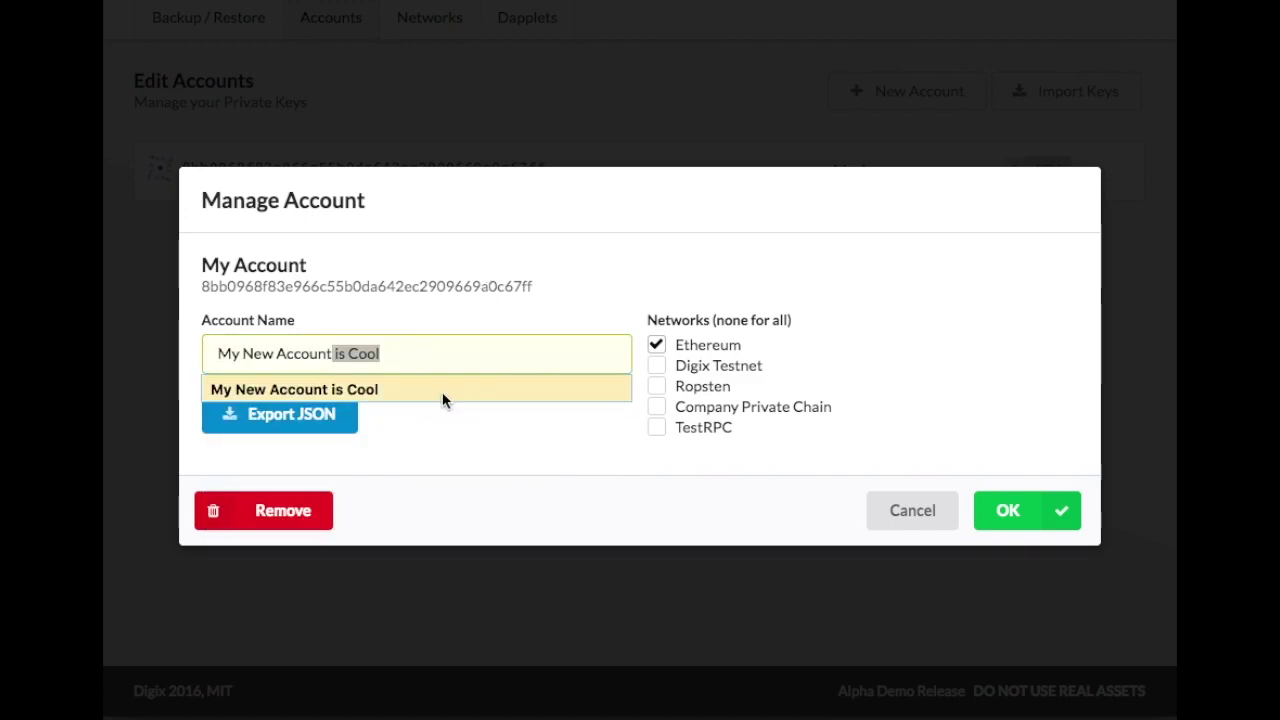
left_click(446, 393)
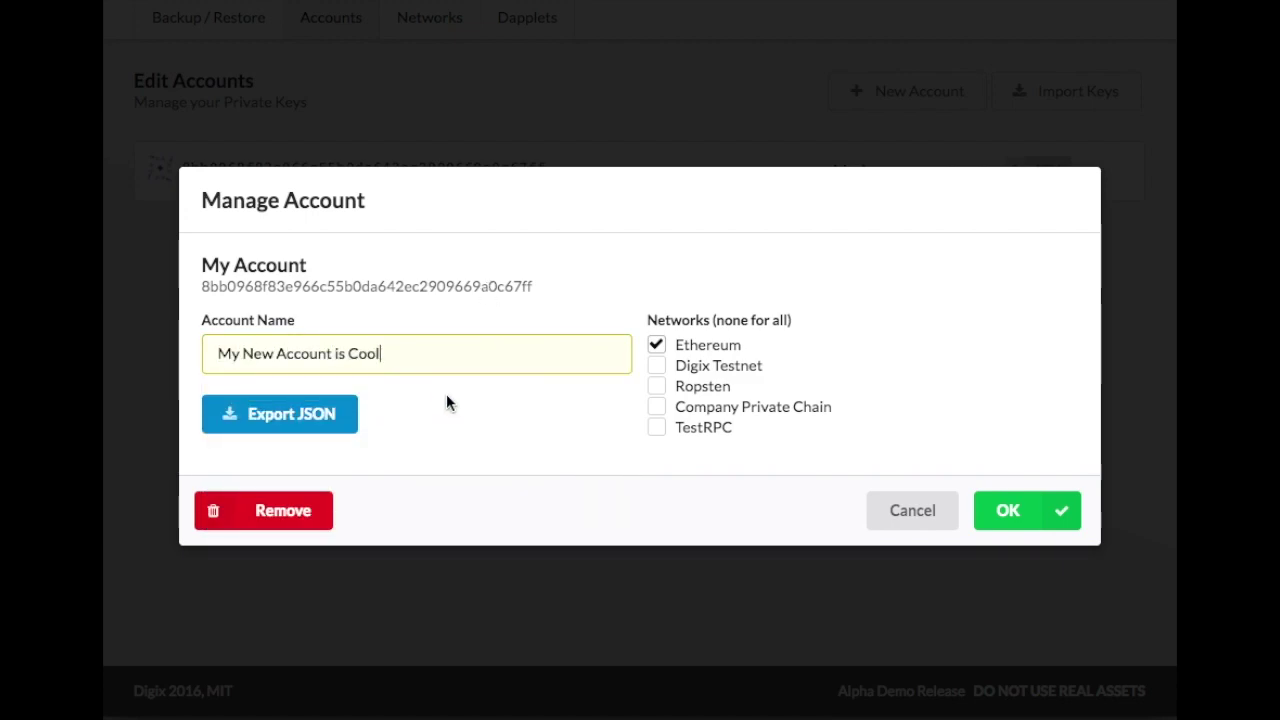
left_click(291, 419)
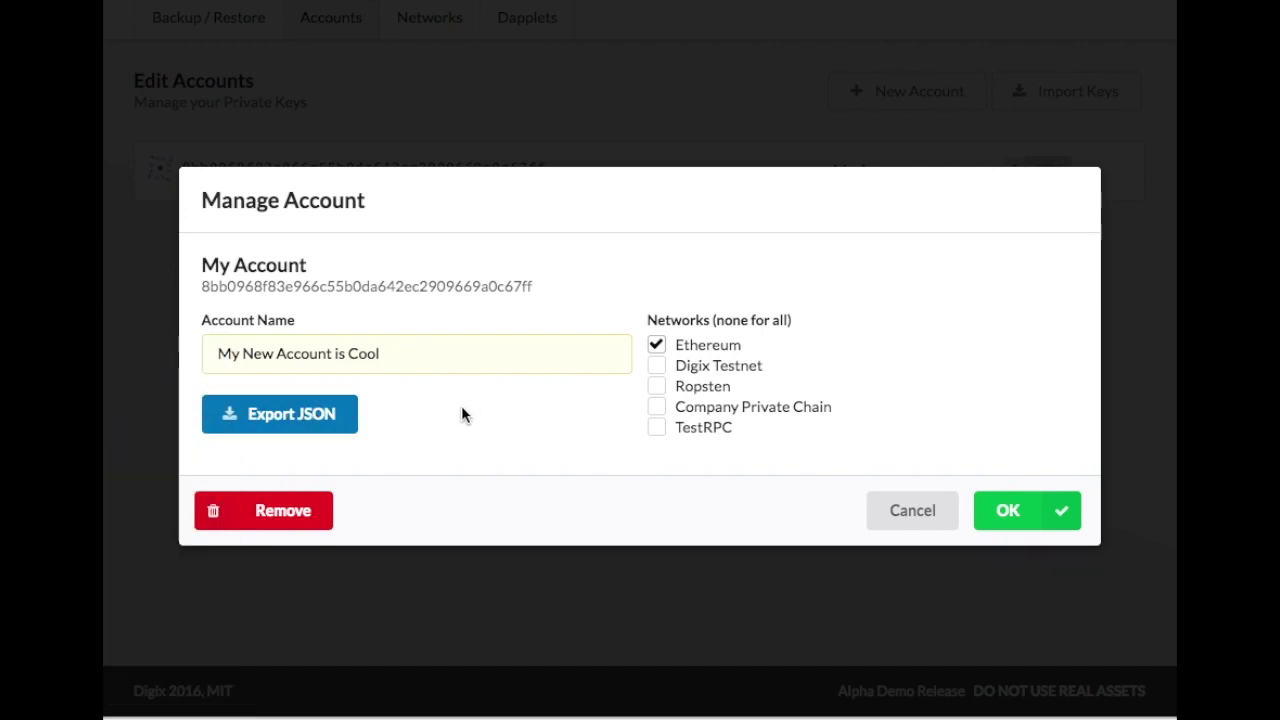
left_click(1003, 509)
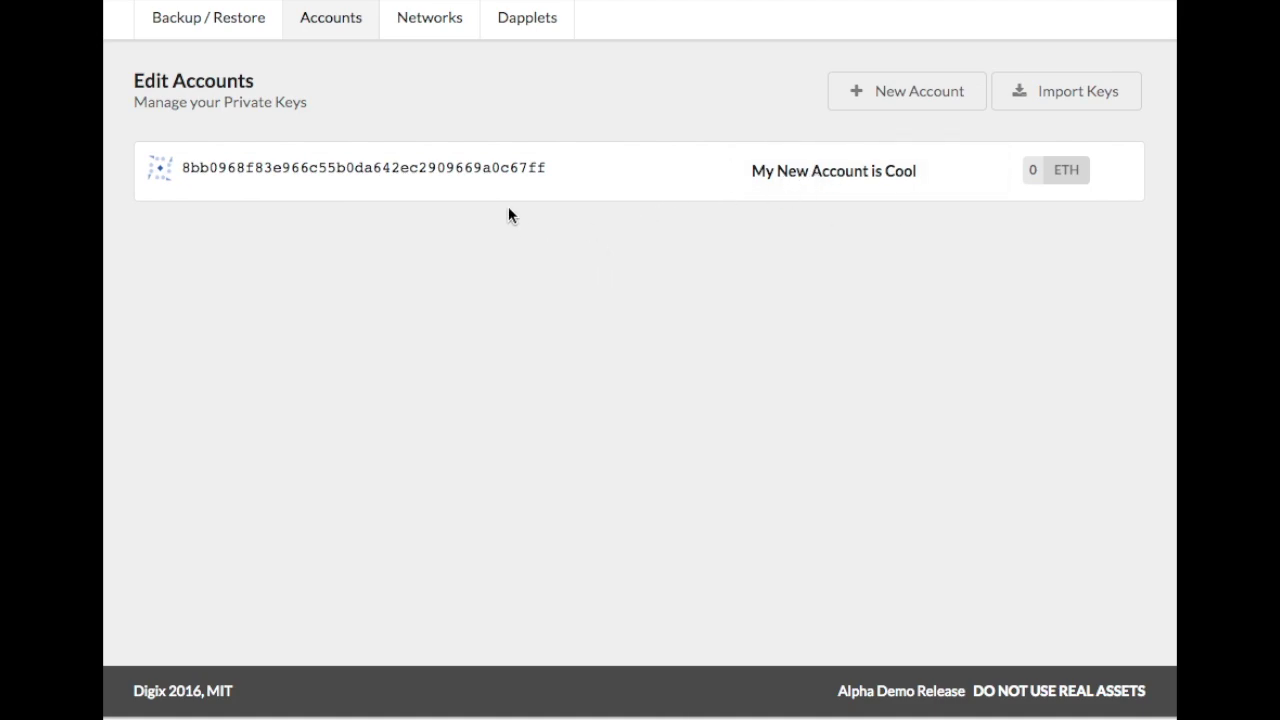
Choose the JSON file backup strategy and select the My Test Session backup file.
left_click(203, 28)
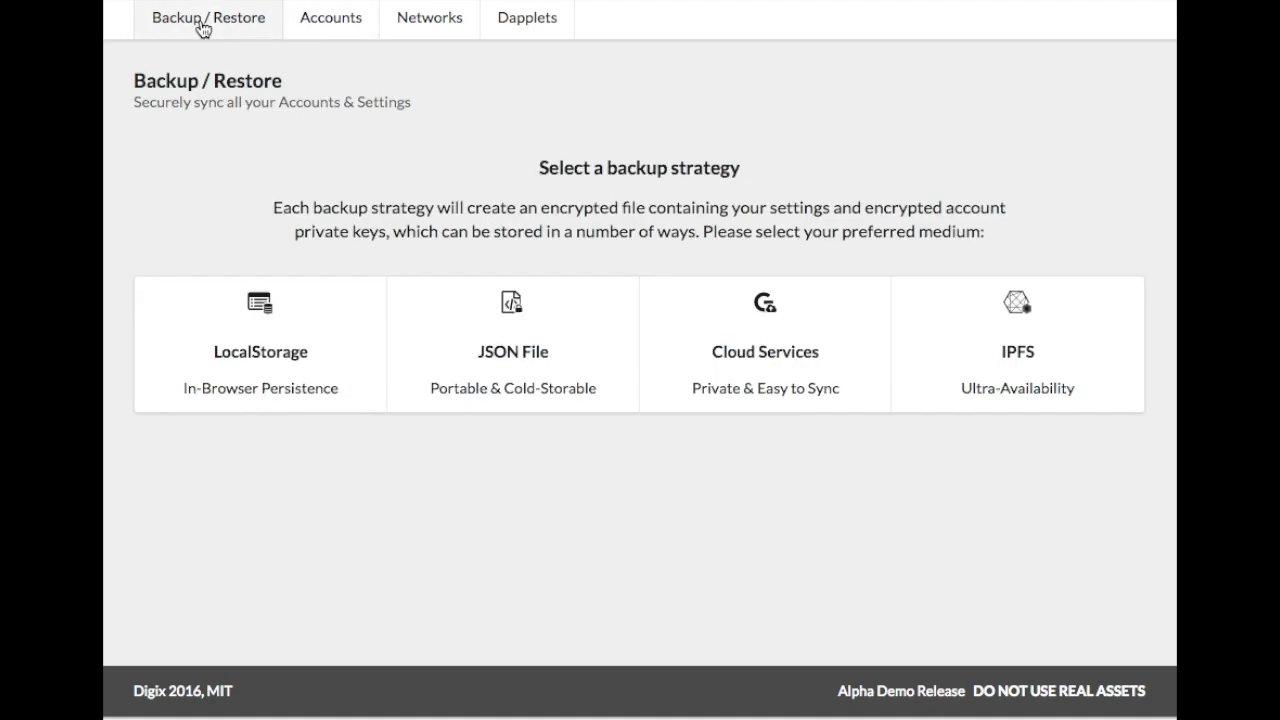
left_click(465, 349)
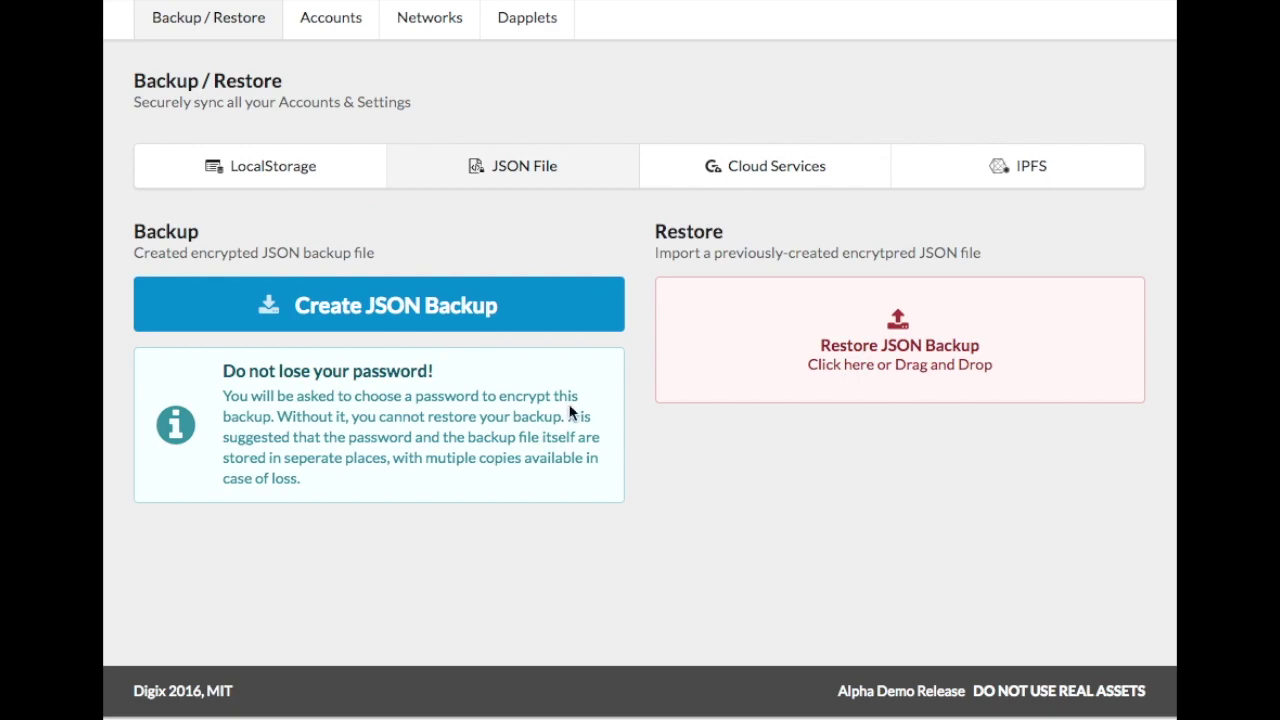
left_click(680, 349)
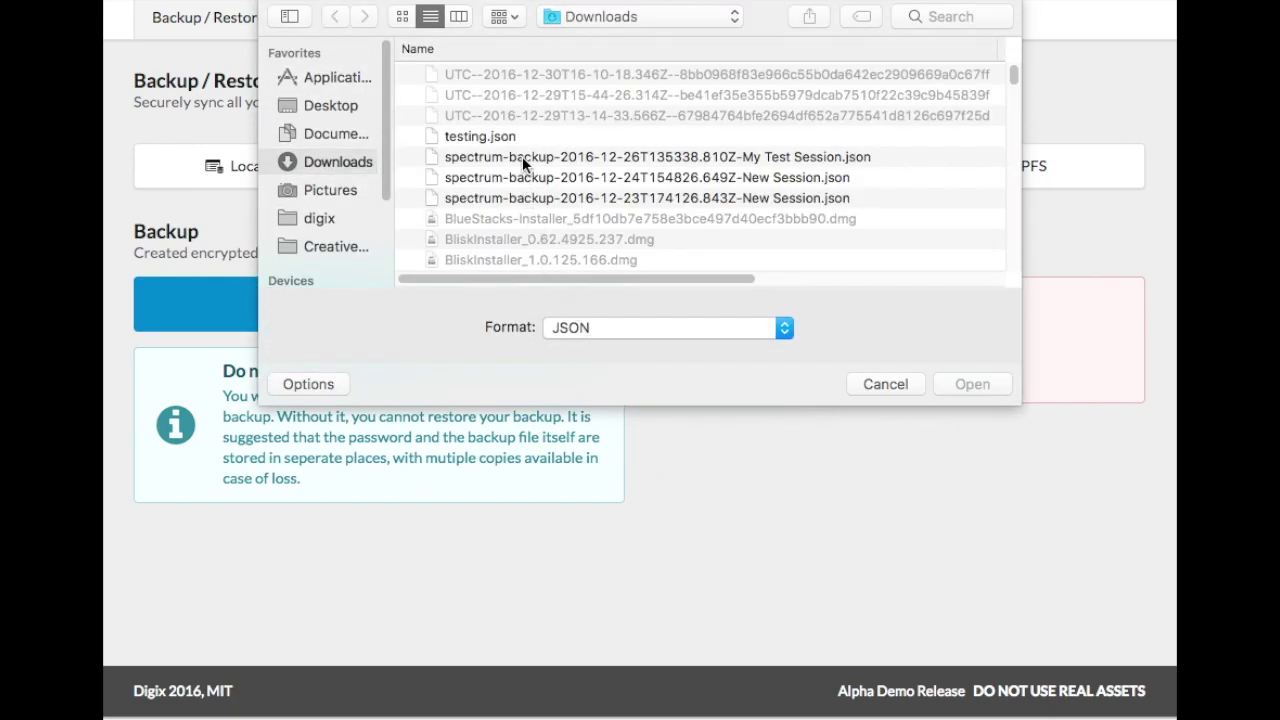
left_click(527, 157)
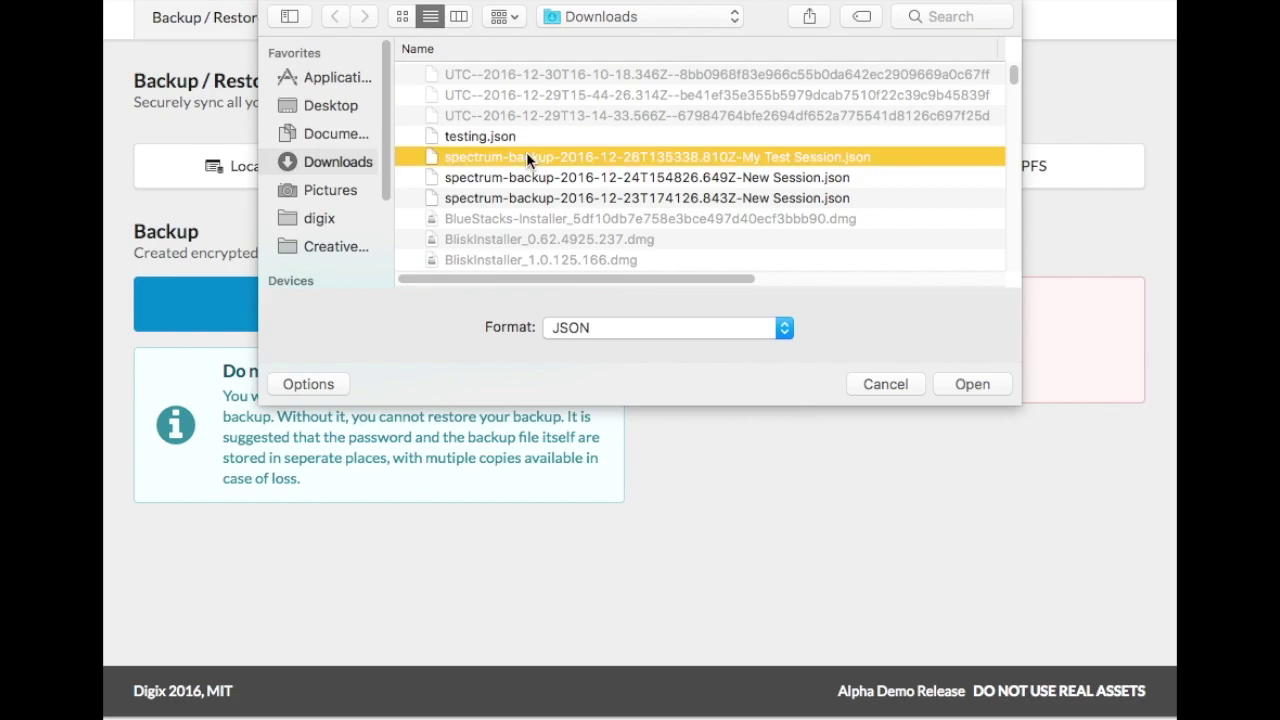
double_click(527, 157)
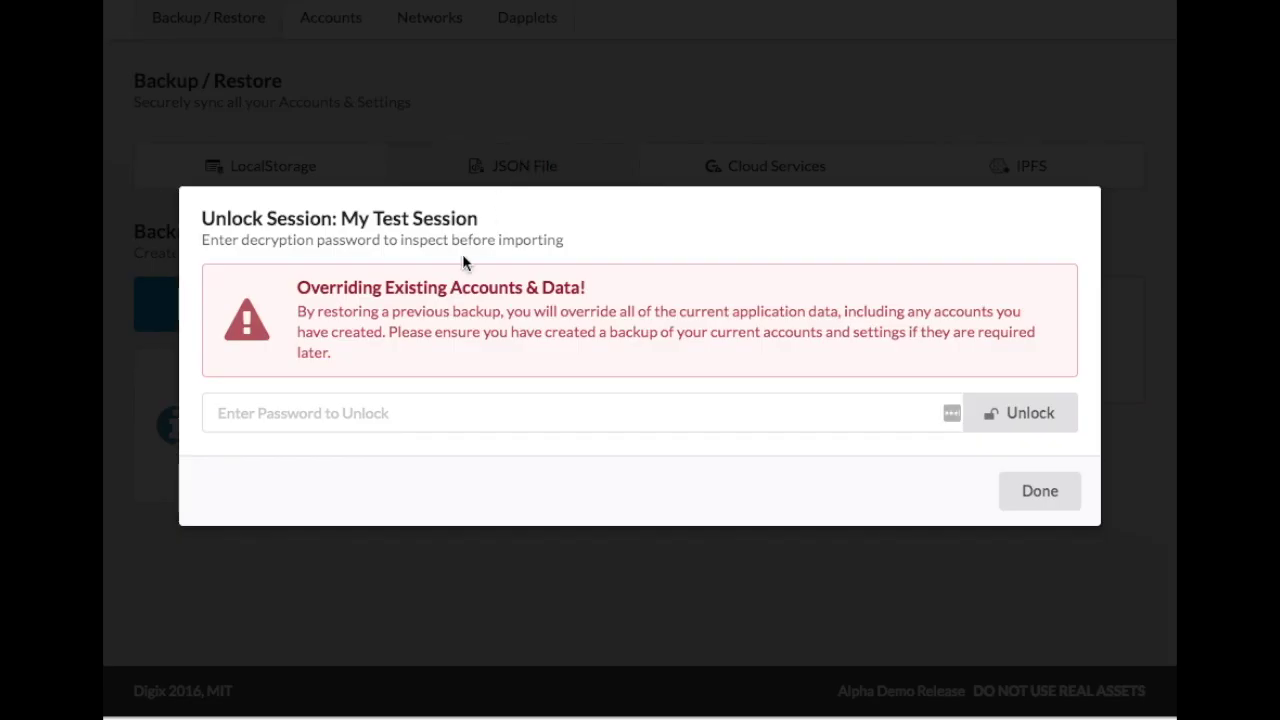
Unlock the backup with its password and confirm the switch to My Test Session.
left_click(411, 416)
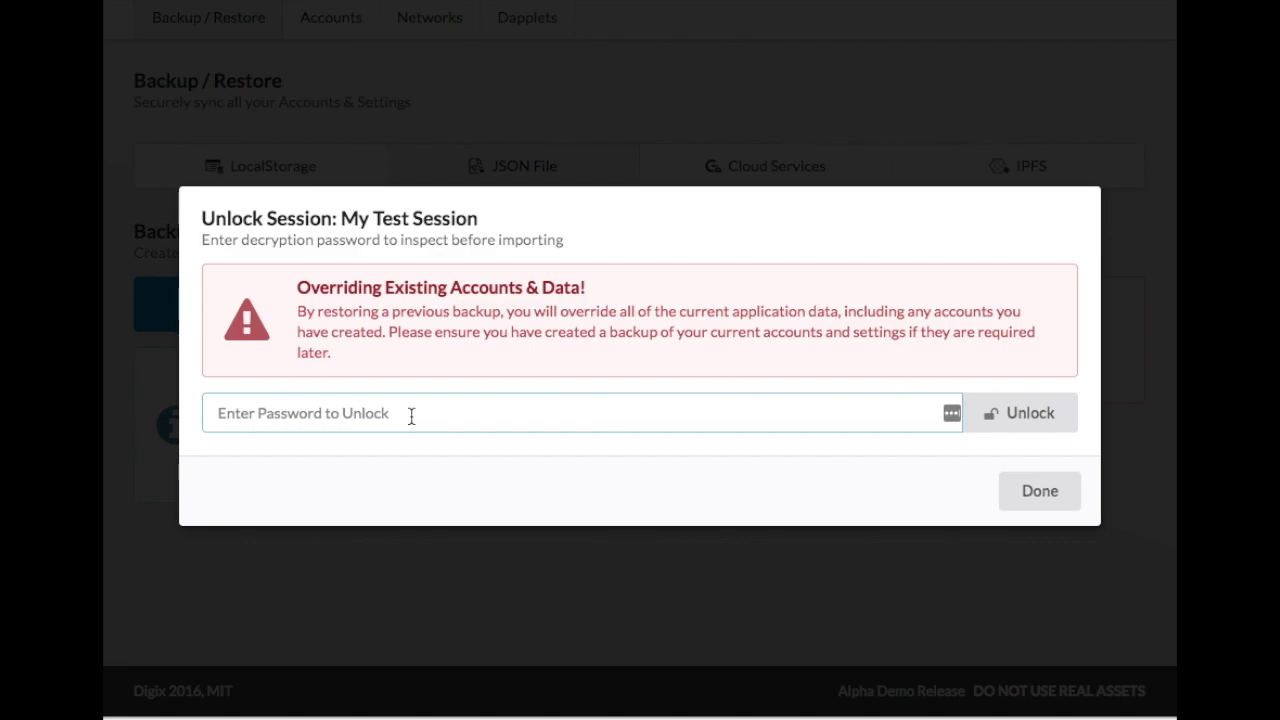
type("password")
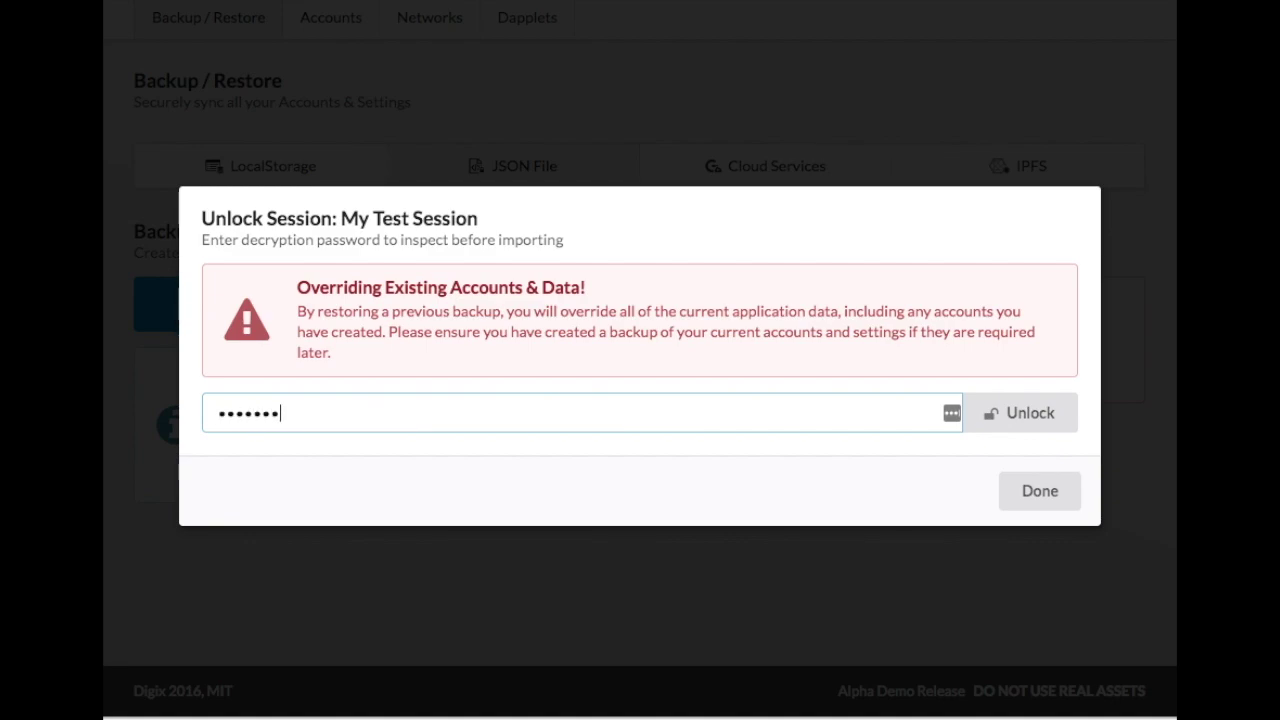
left_click(984, 413)
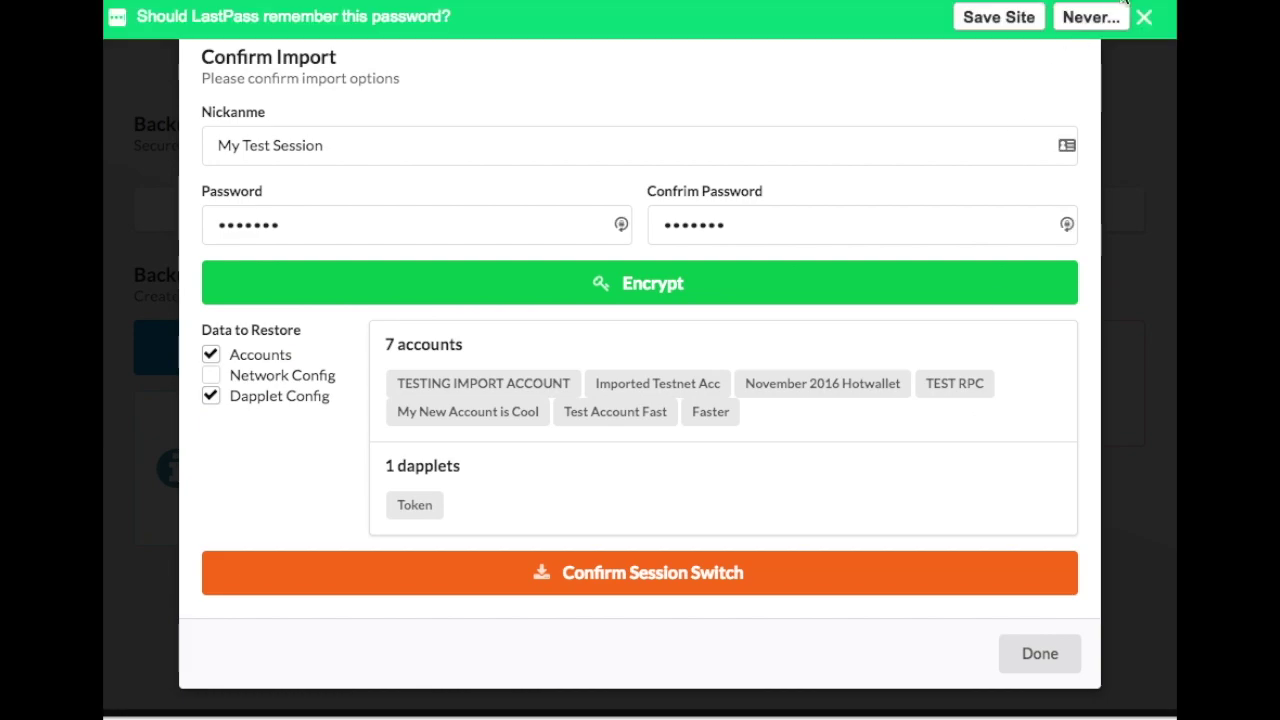
left_click(1143, 20)
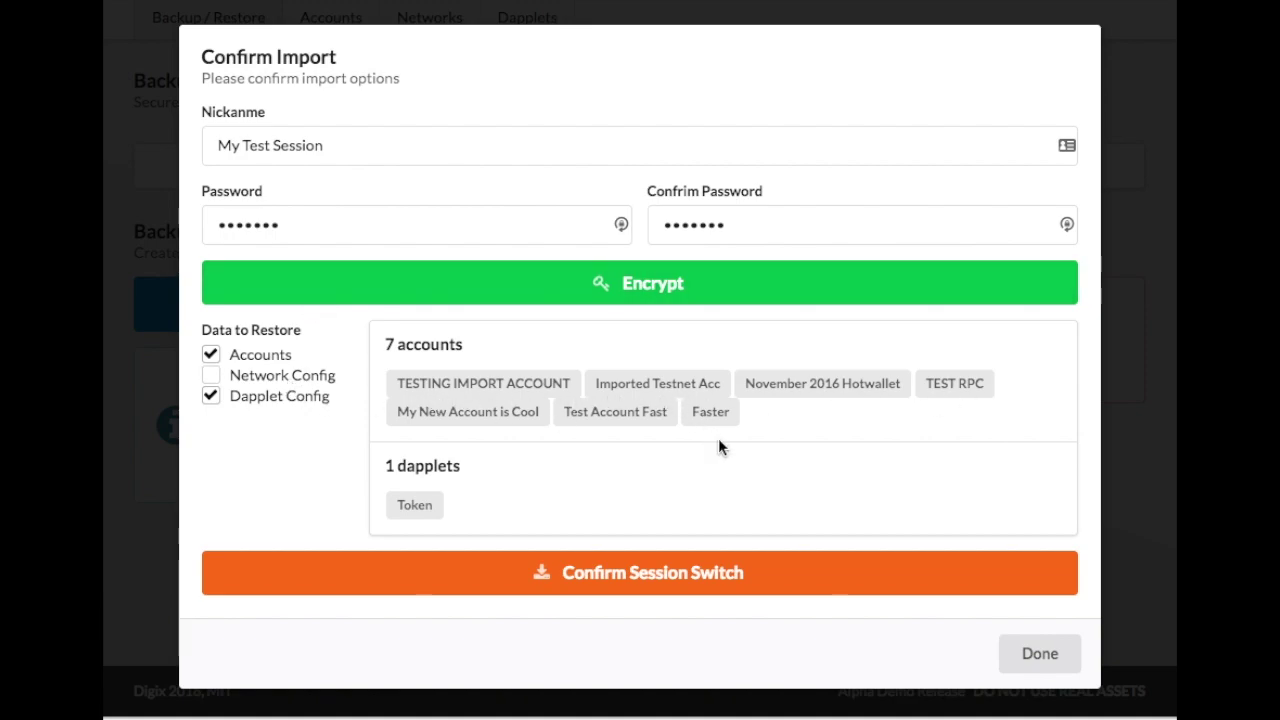
left_click(666, 569)
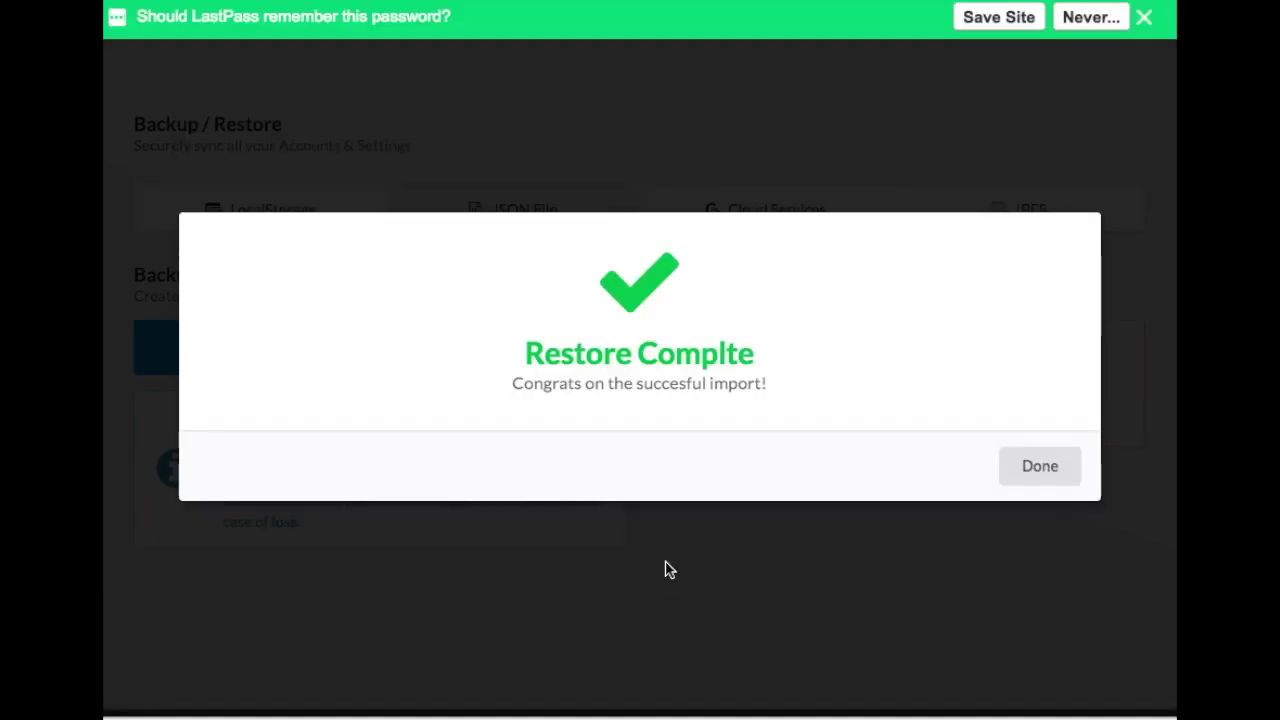
left_click(1144, 18)
left_click(1043, 466)
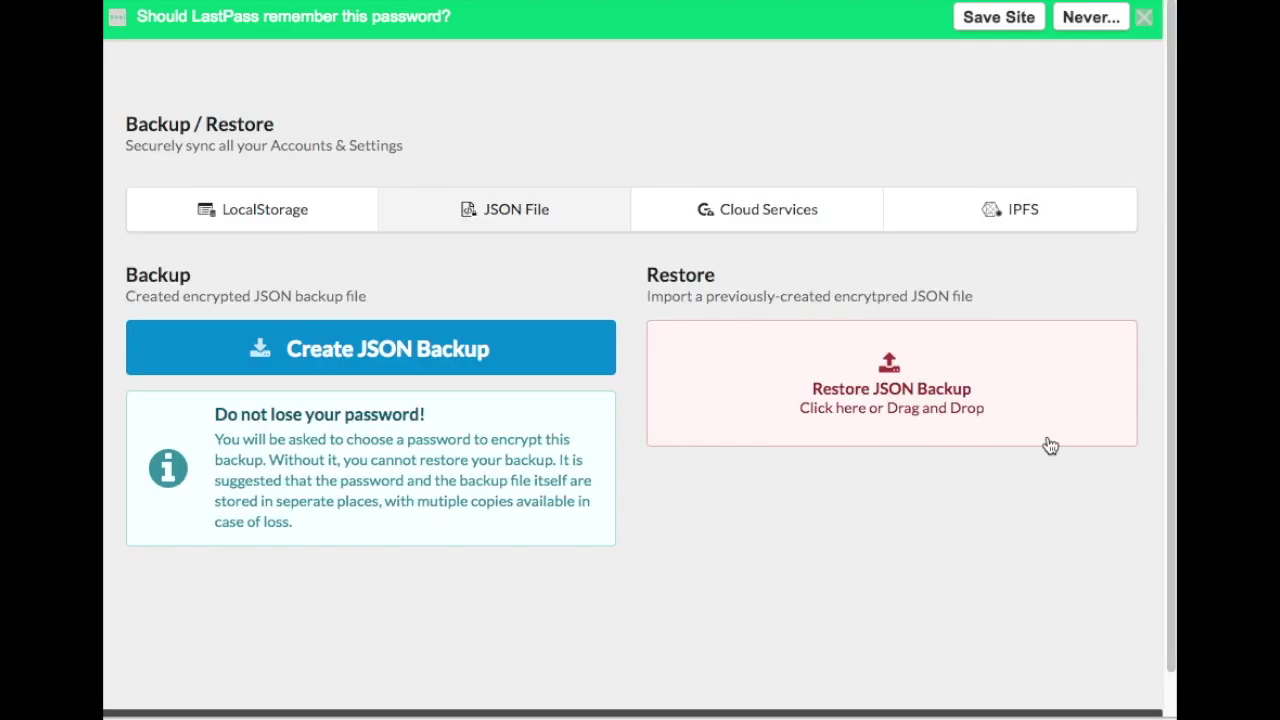
left_click(1145, 18)
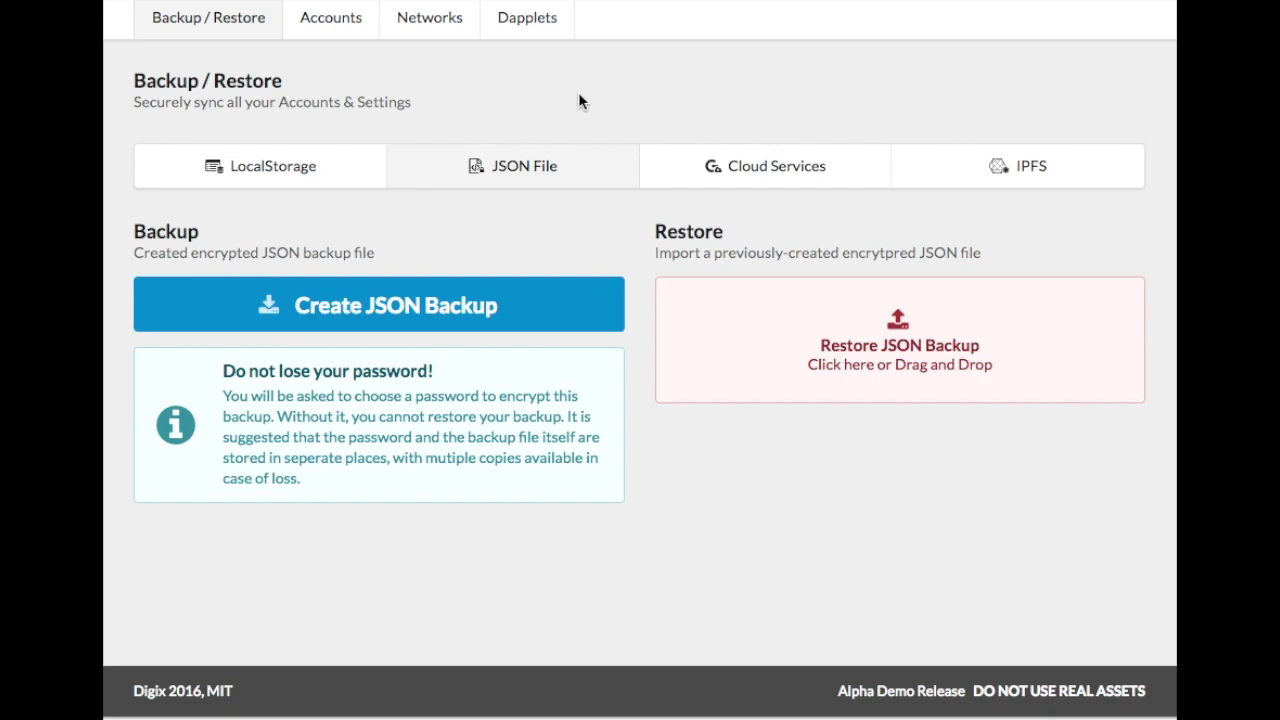
Open and cancel TESTING IMPORT ACCOUNT's settings, returning to the seven-account list.
left_click(336, 41)
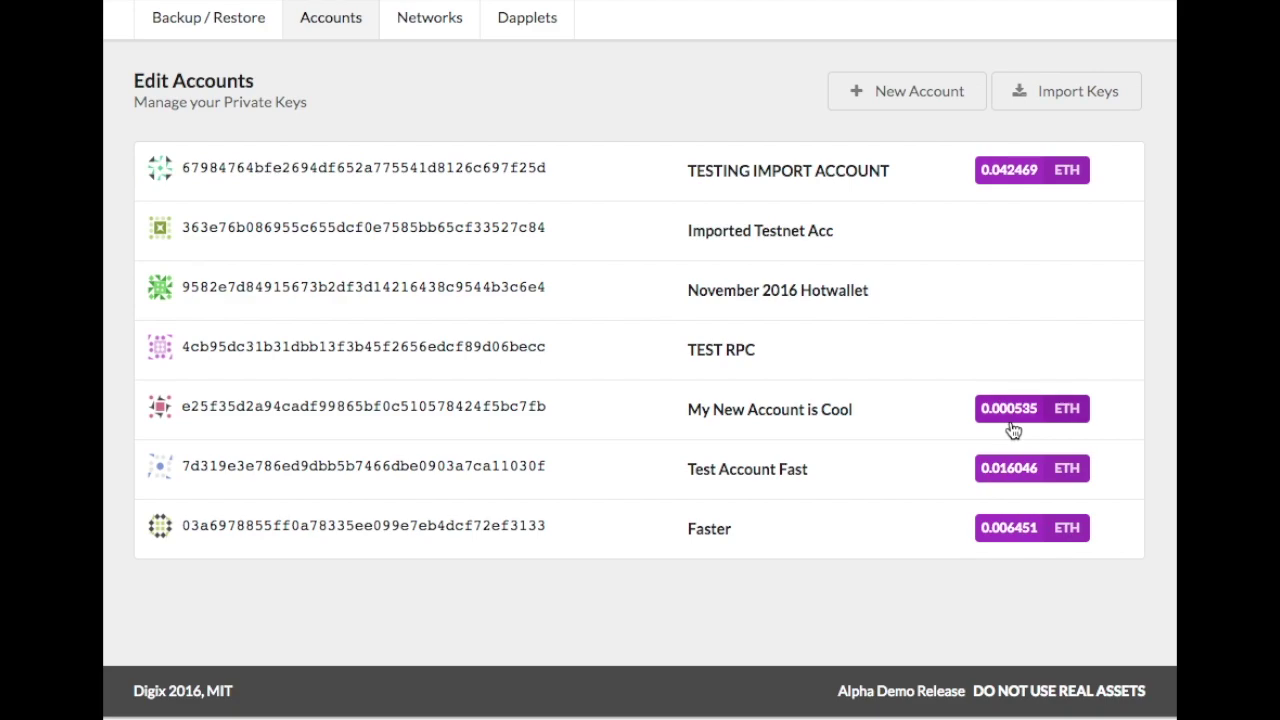
left_click(815, 194)
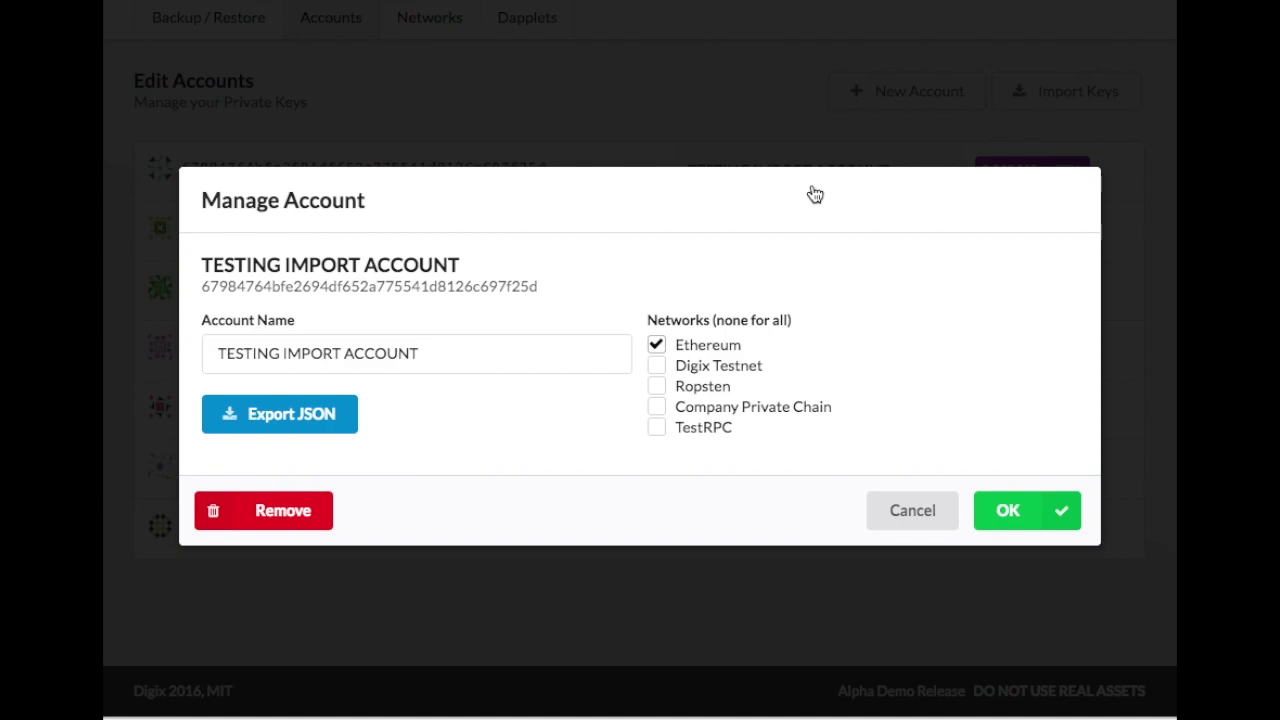
left_click(705, 94)
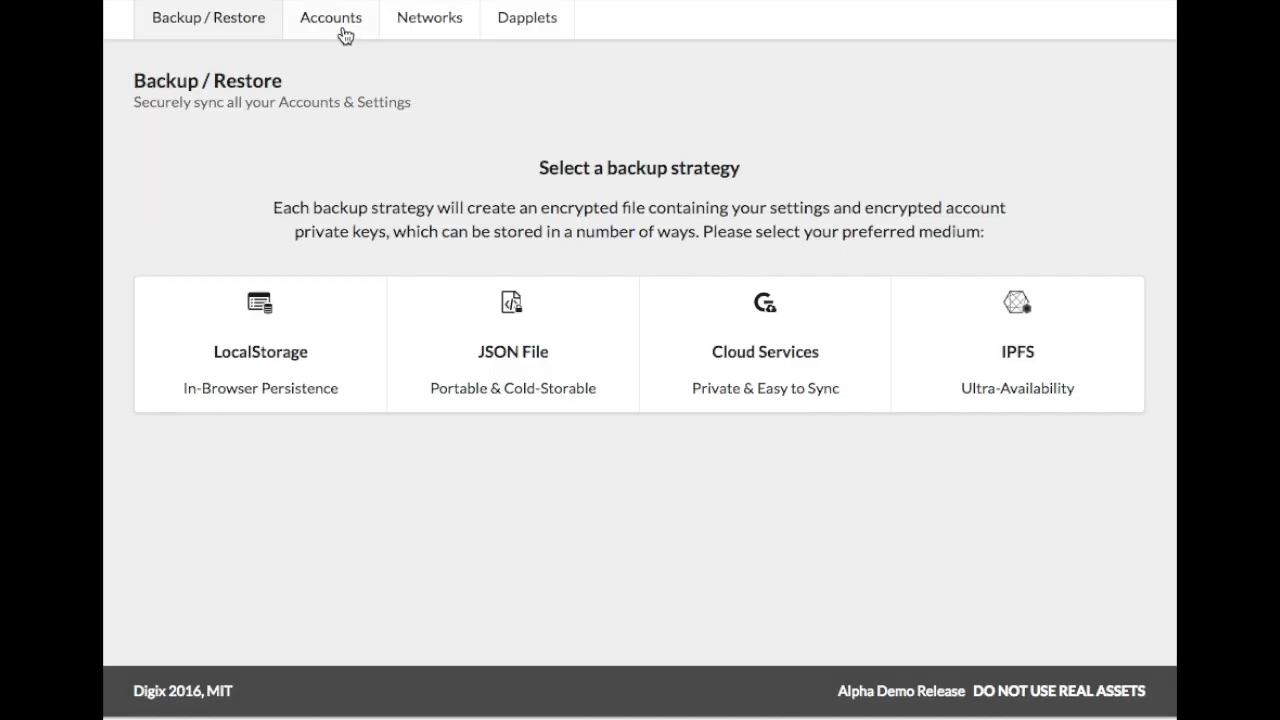
left_click(334, 27)
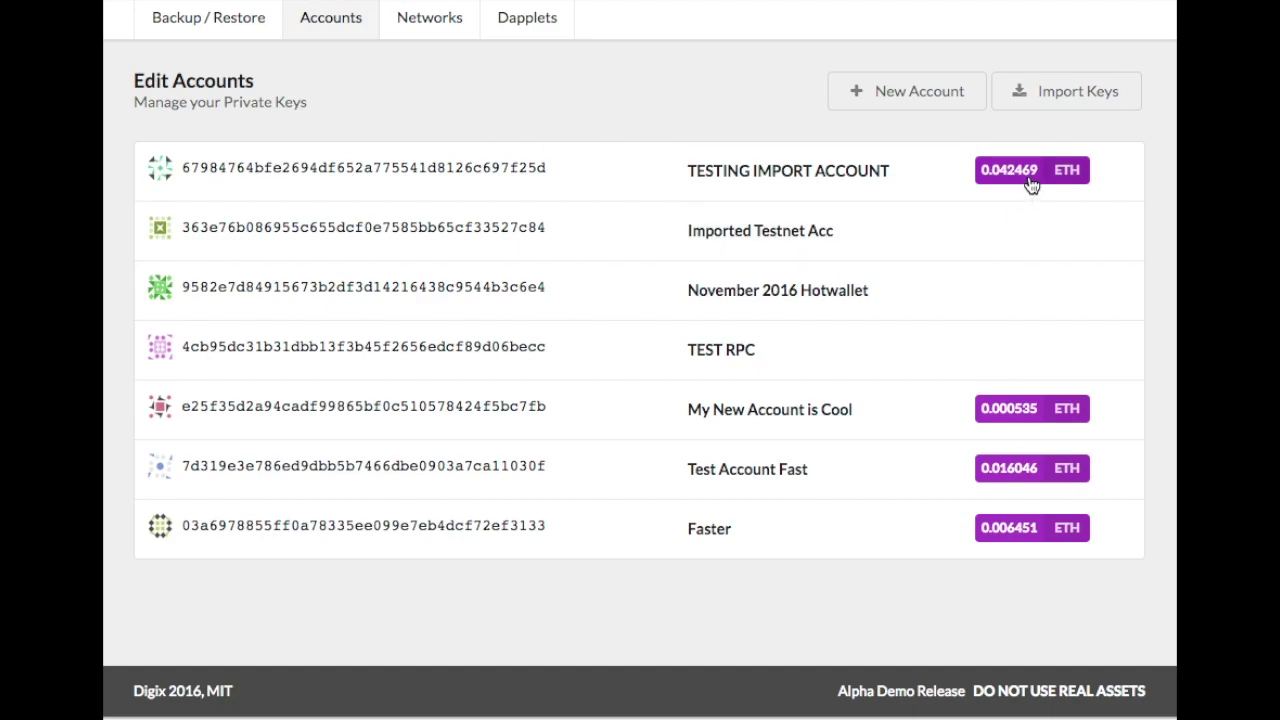
Enable Ropsten with the Infura - Ropsten provider, keeping Teal colour, then view accounts.
left_click(440, 40)
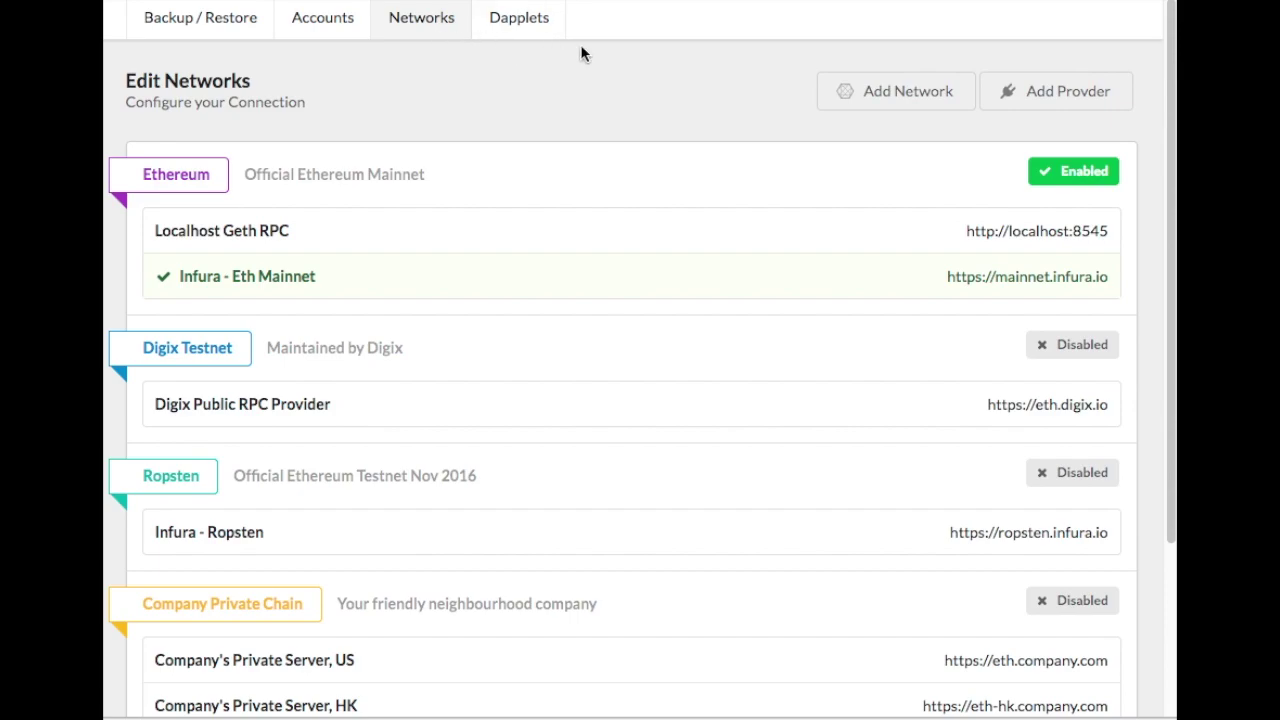
scroll(585, 100, "down", 5)
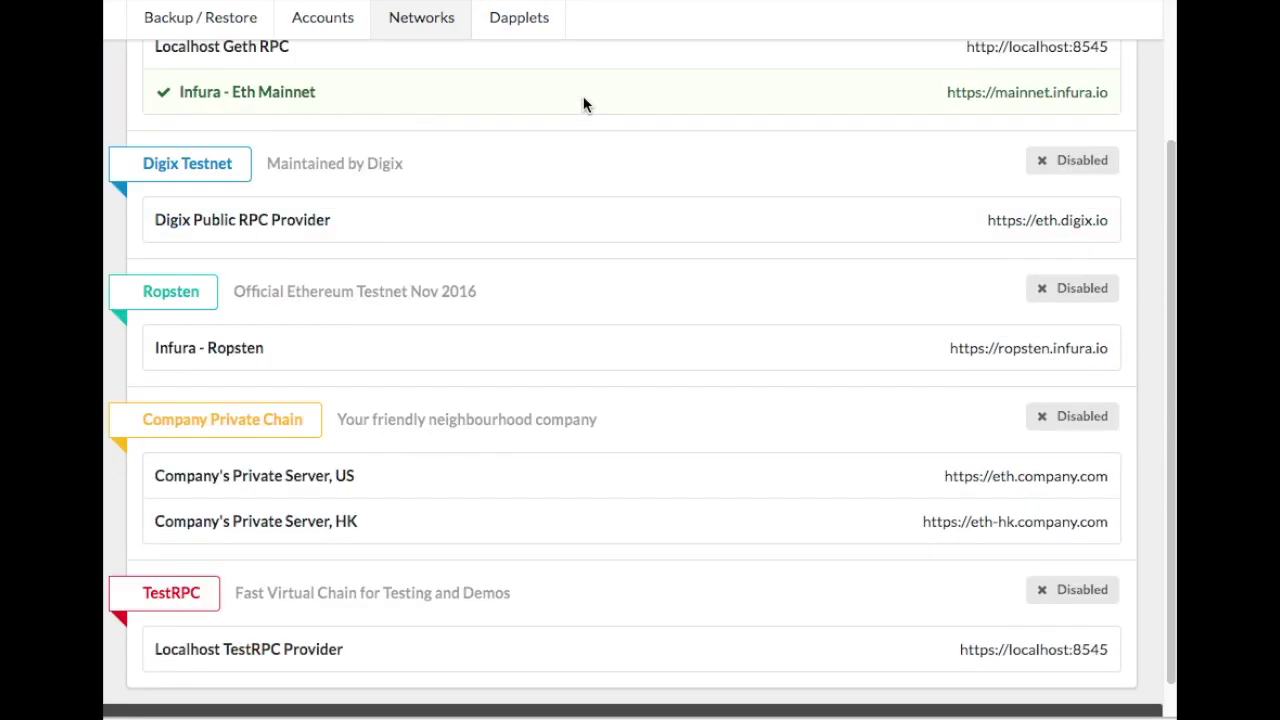
scroll(526, 490, "up", 5)
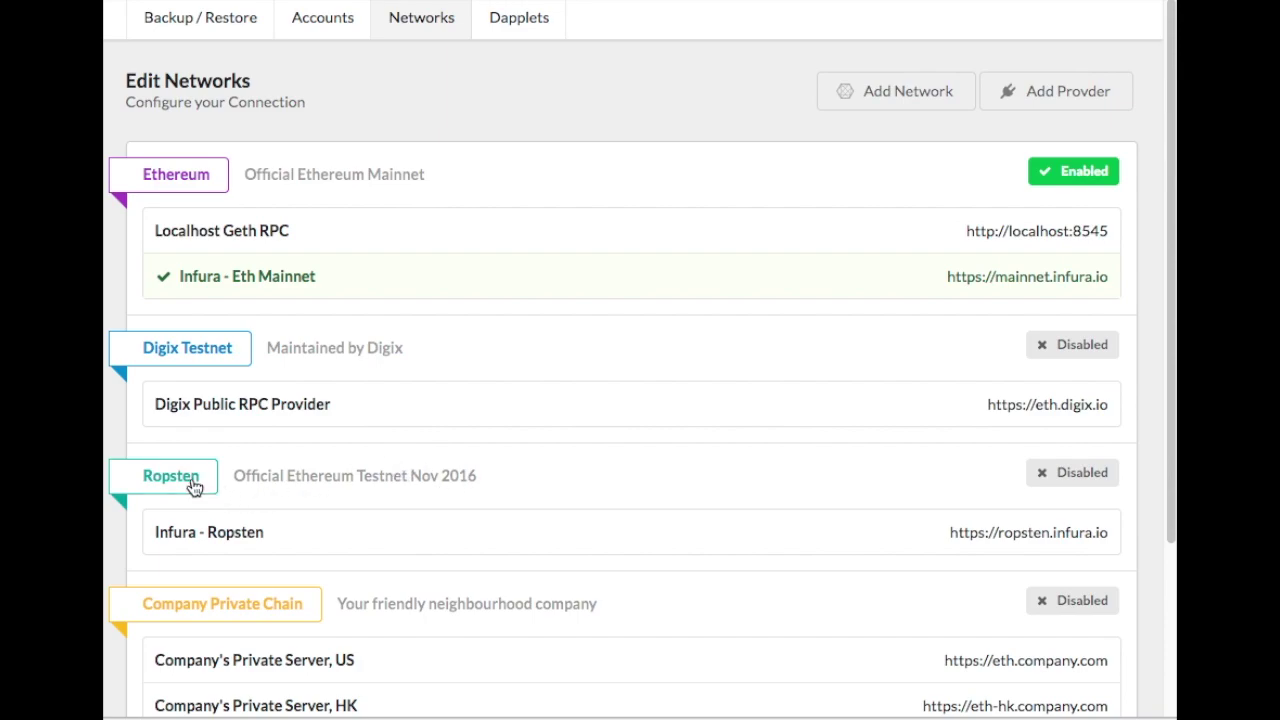
left_click(192, 484)
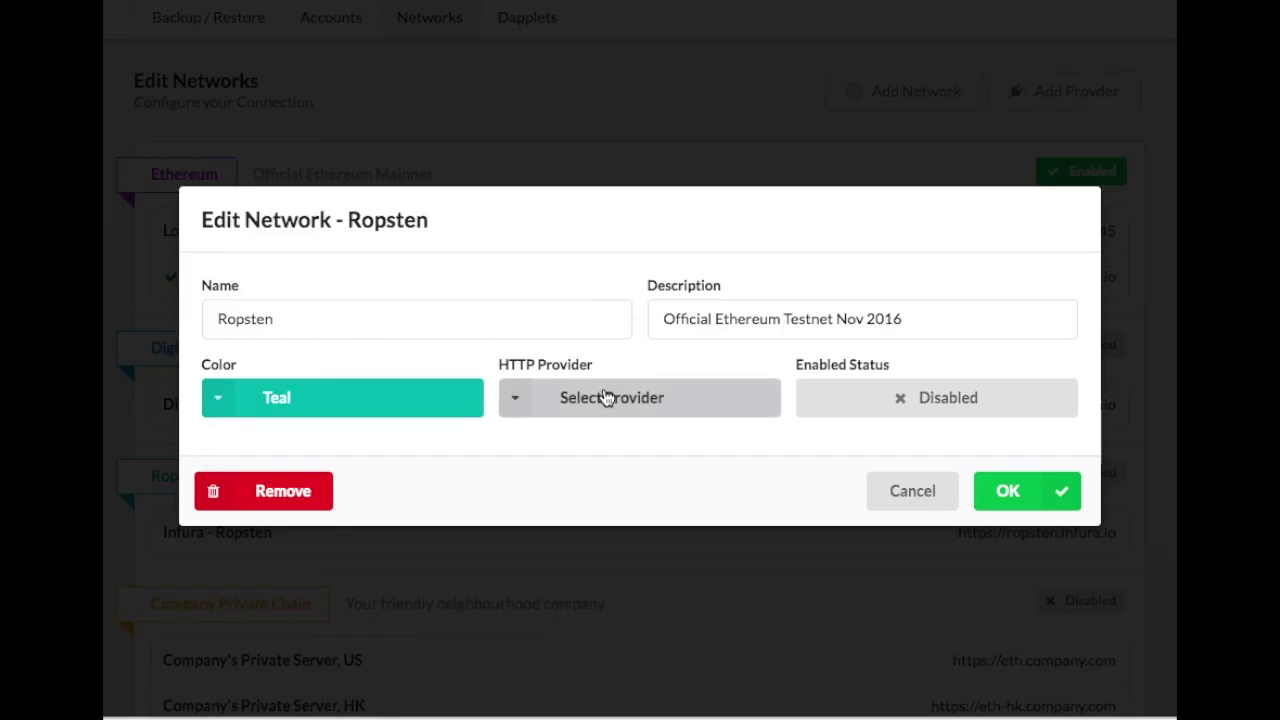
left_click(596, 400)
left_click(617, 446)
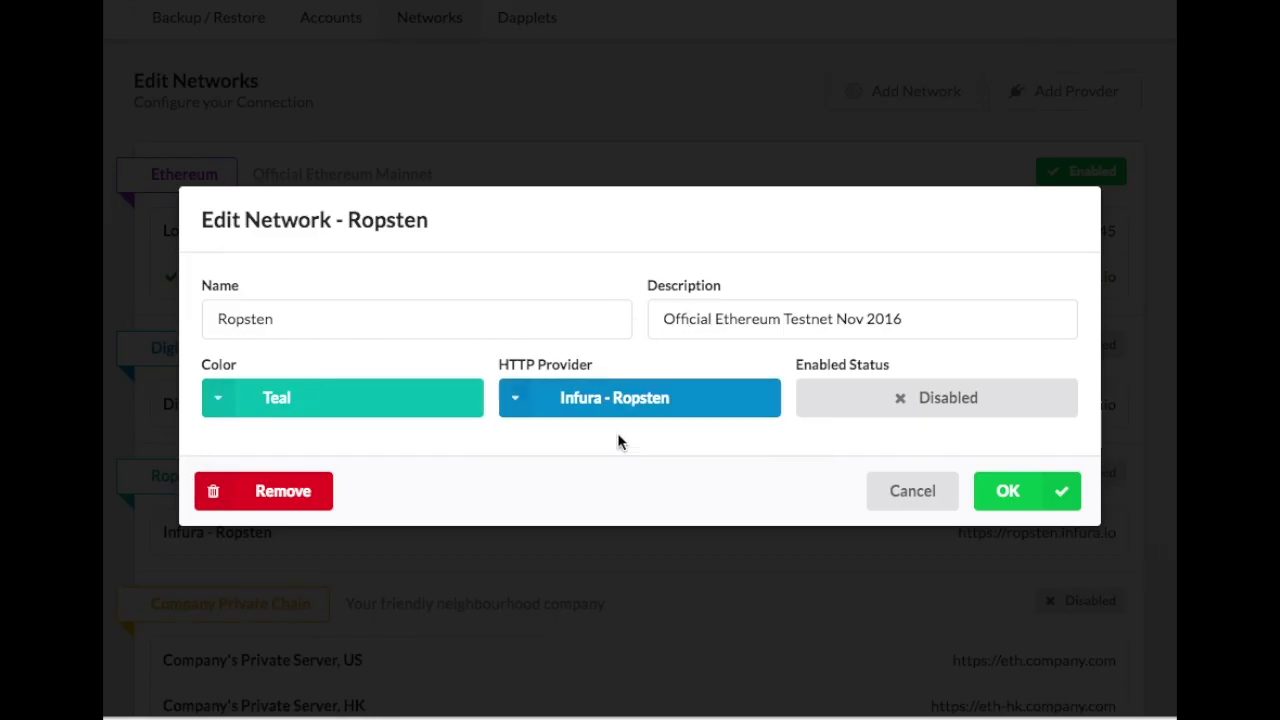
left_click(857, 396)
left_click(417, 410)
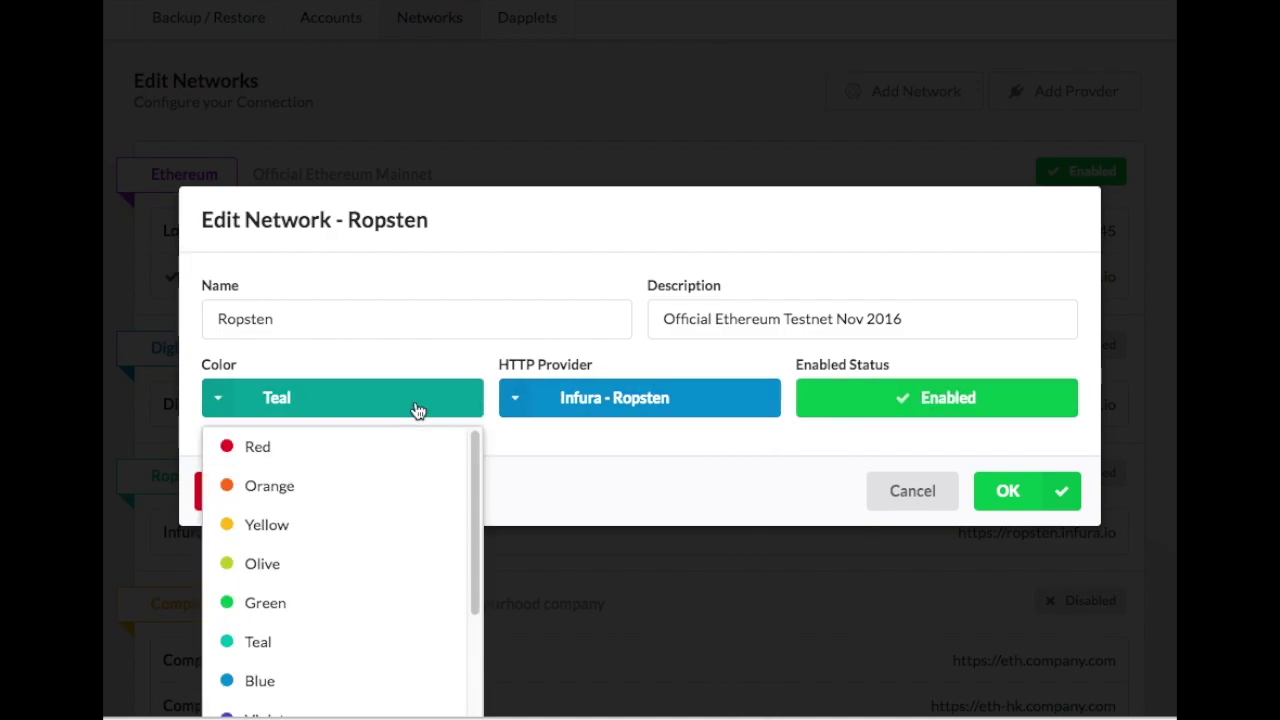
left_click(418, 362)
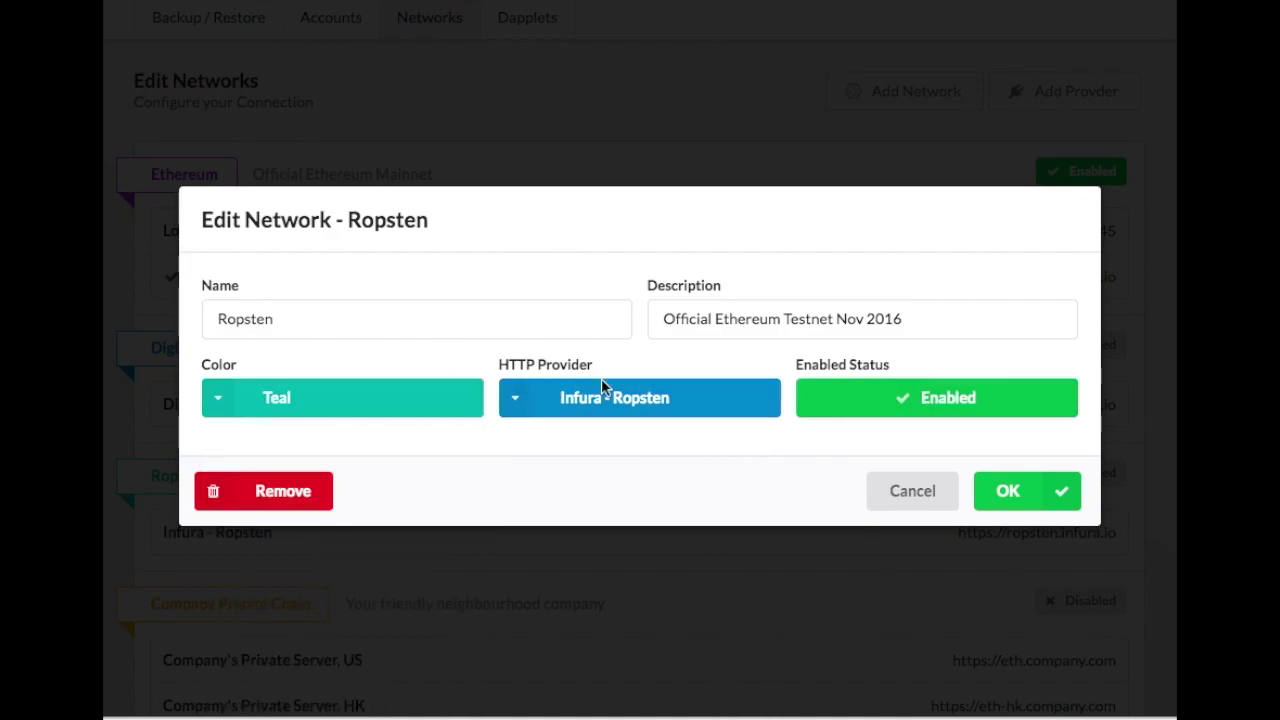
left_click(1047, 488)
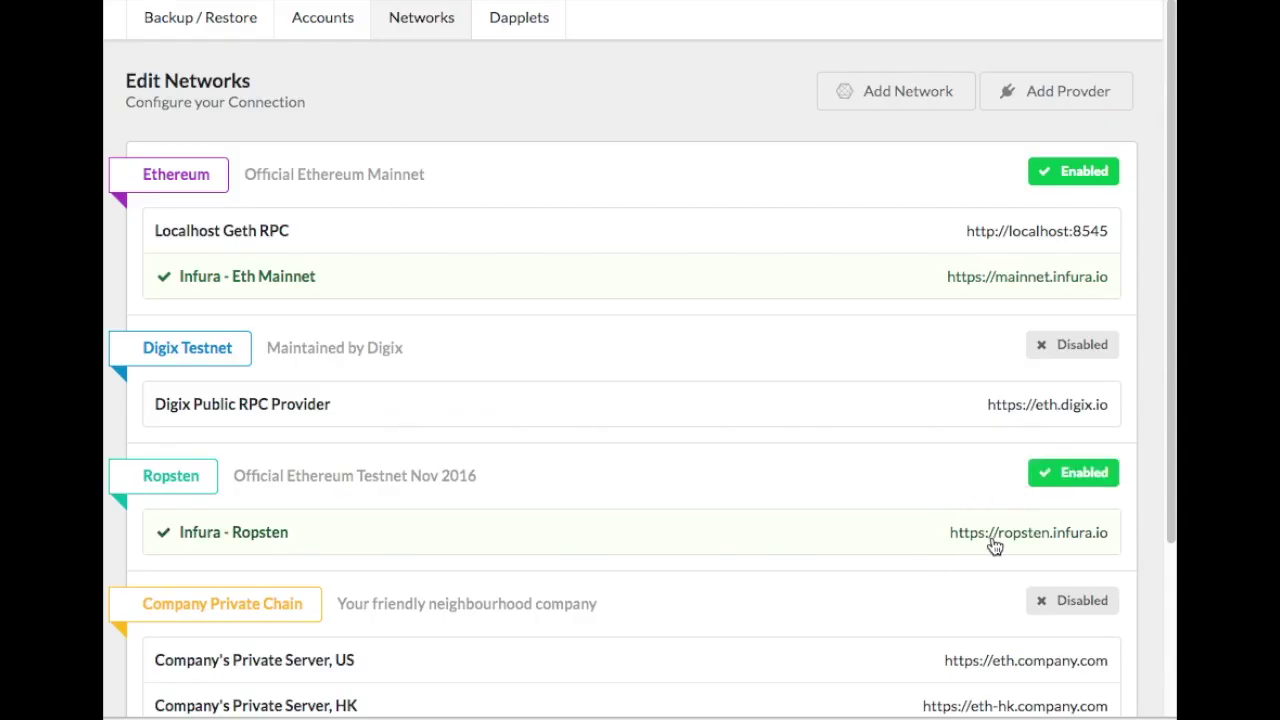
left_click(320, 30)
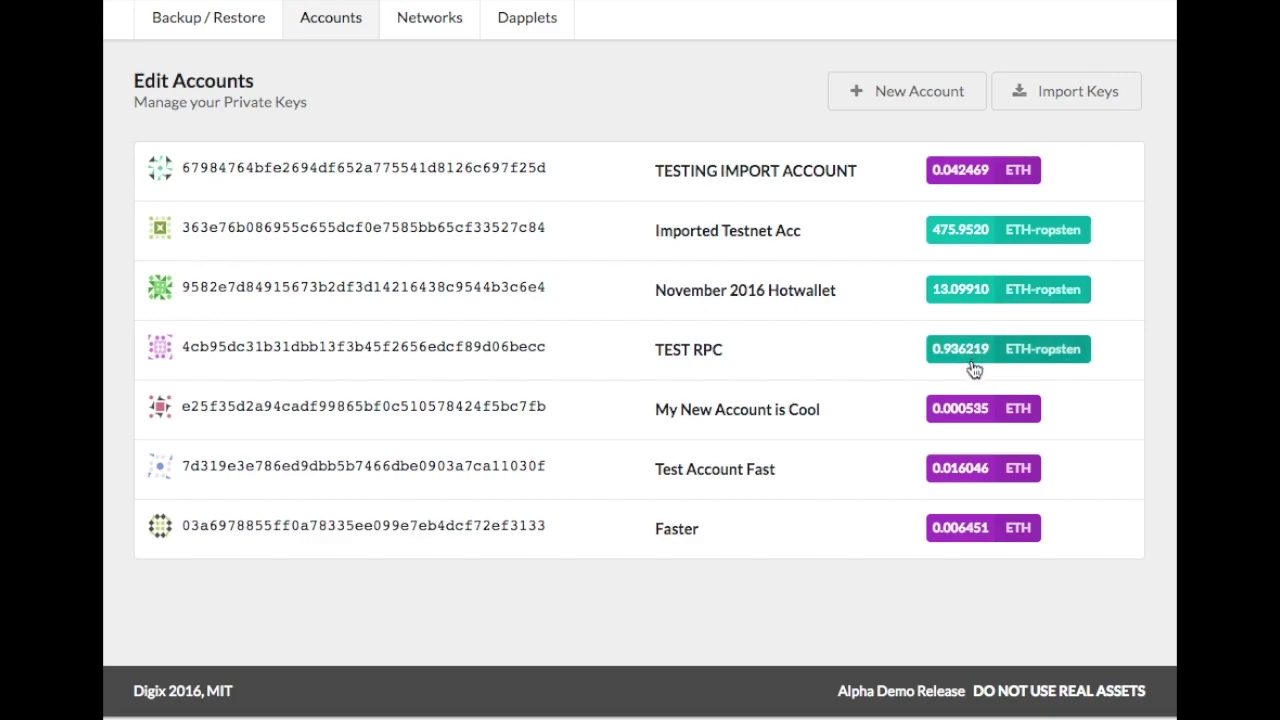
Send 3 ETH-ropsten from Imported Testnet Acc to the November 2016 Hotwallet address.
double_click(397, 290)
key("ctrl+c")
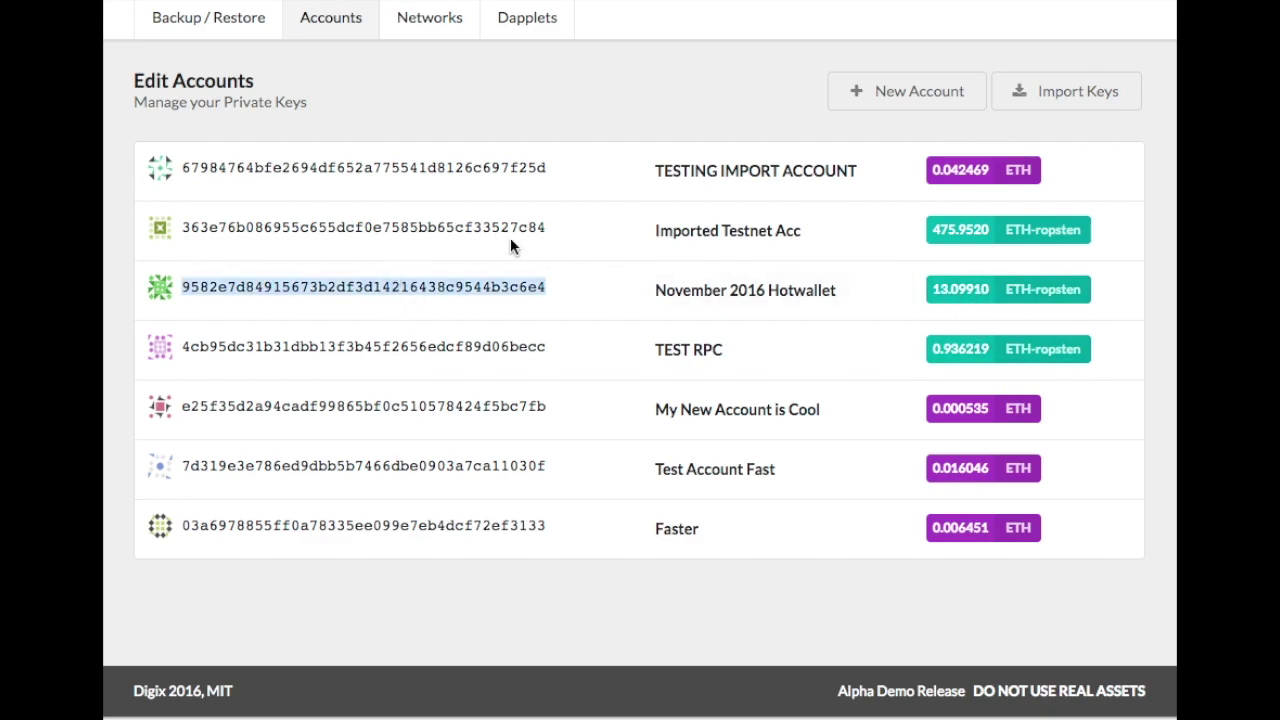
left_click(957, 240)
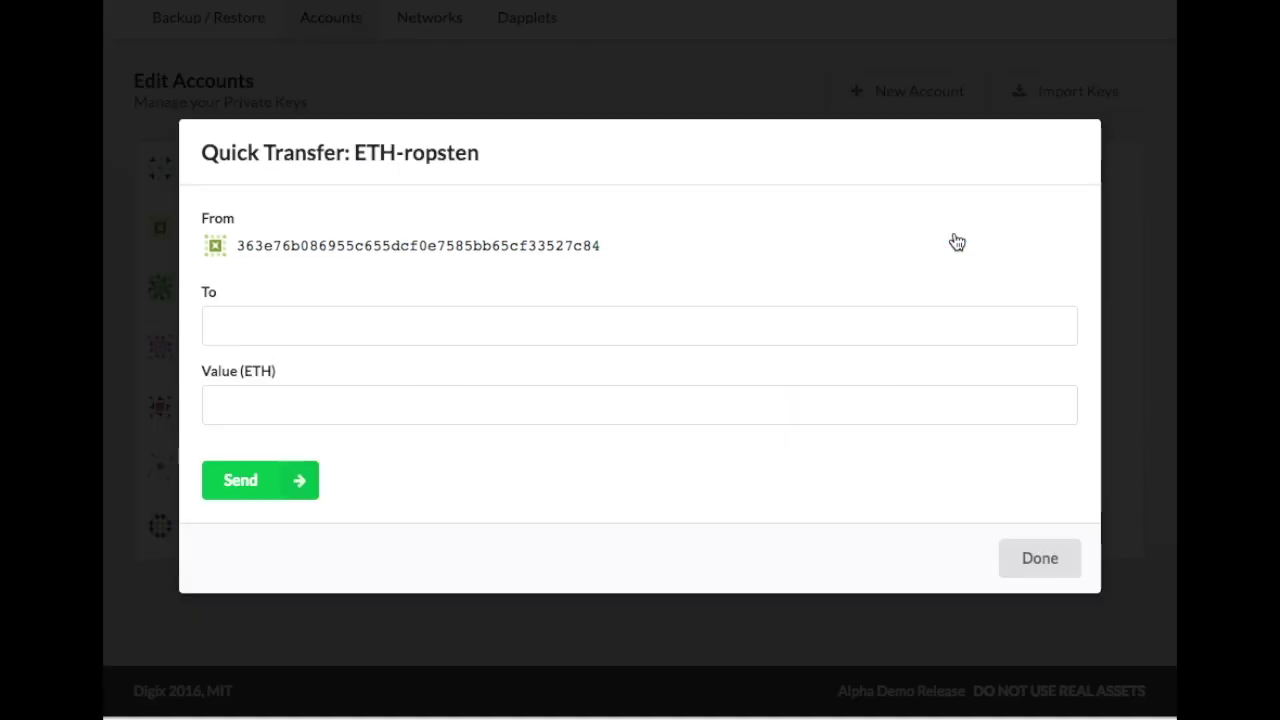
left_click(388, 337)
key("ctrl+v")
key("Tab")
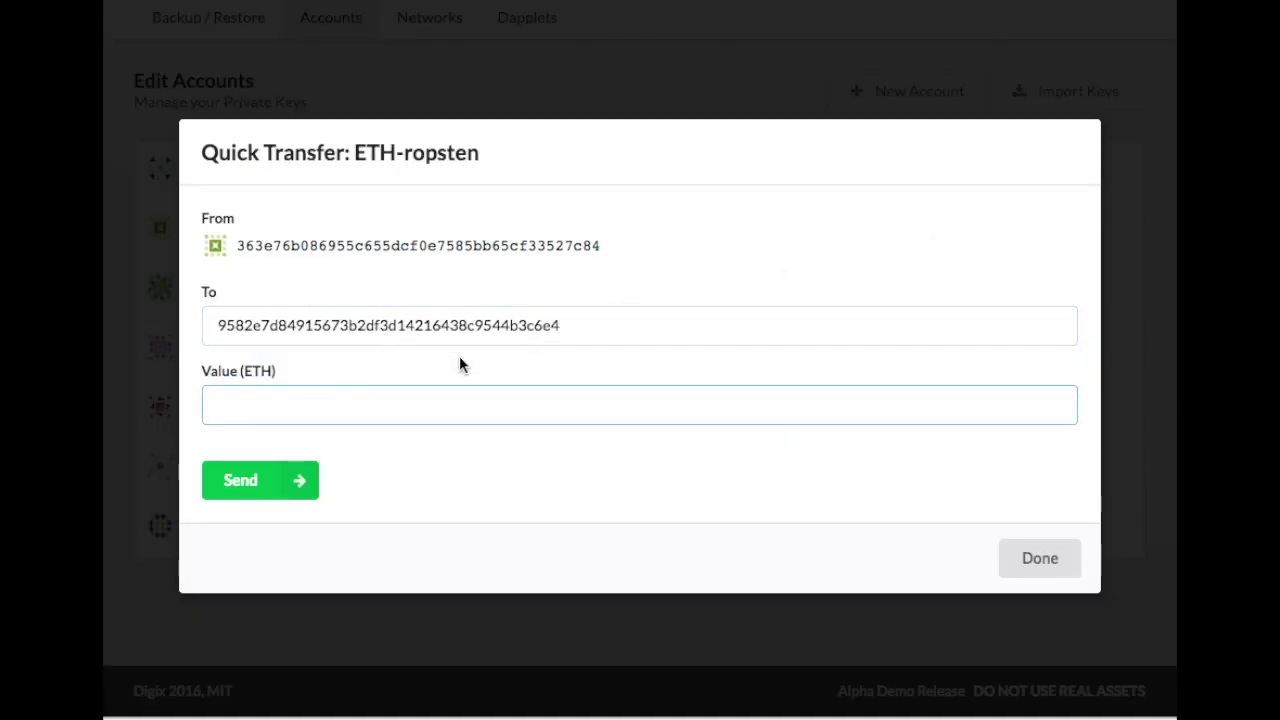
type("3")
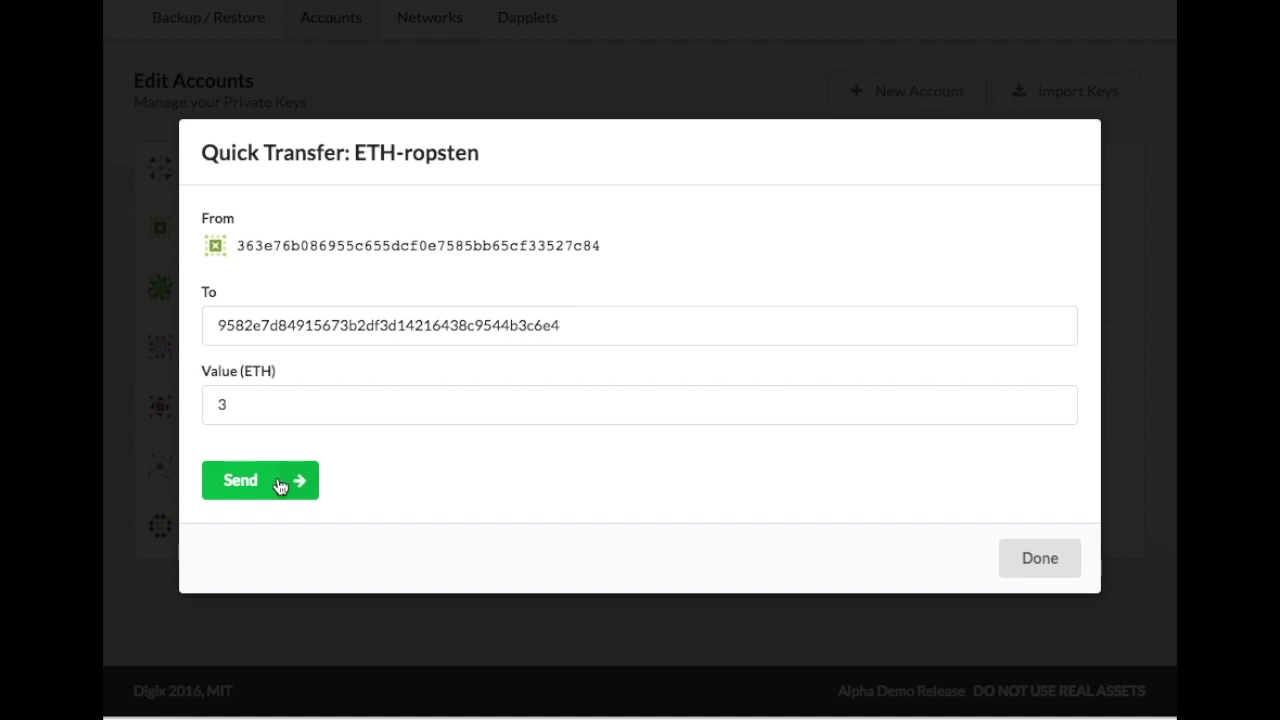
left_click(280, 482)
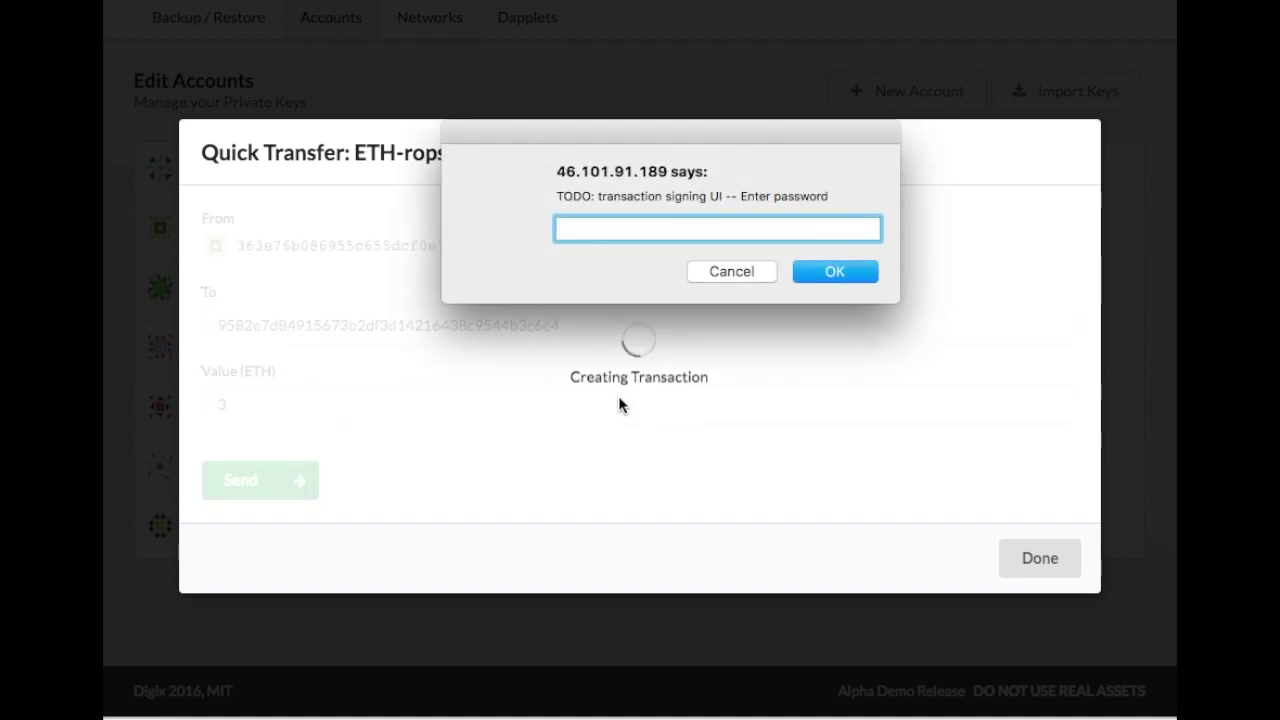
type("testing")
key("Return")
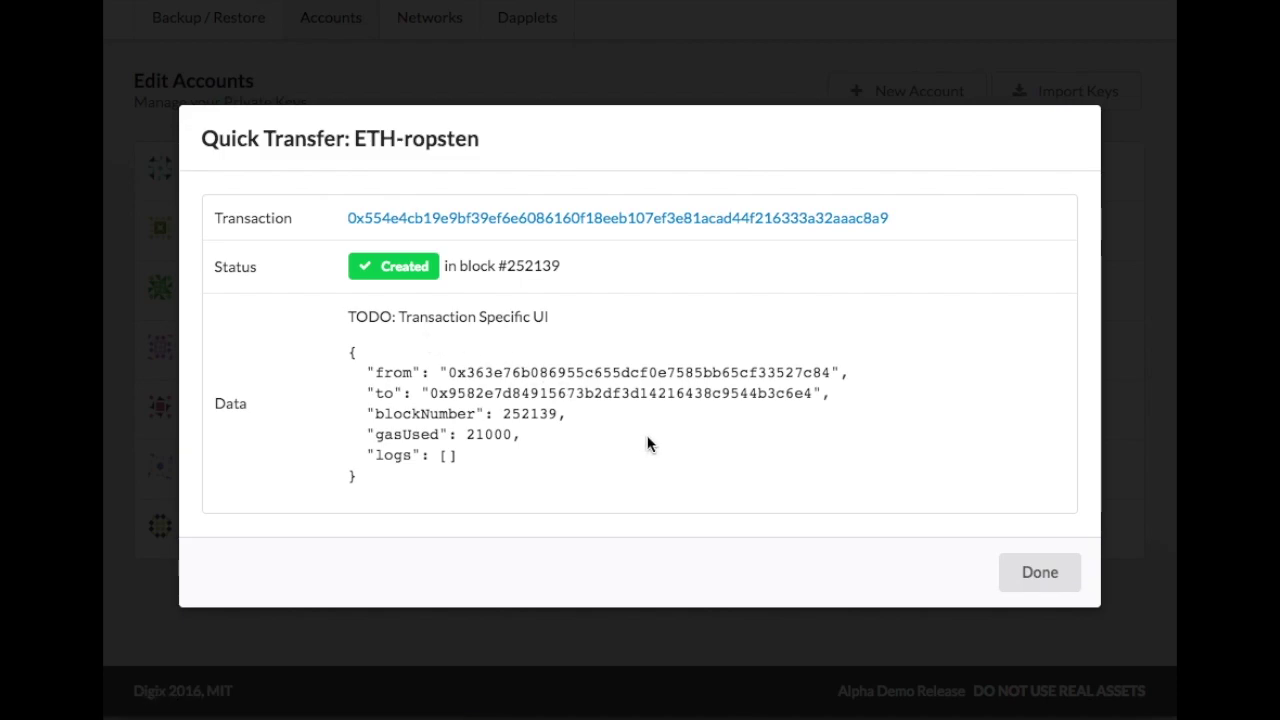
Check the transaction on Etherscan, close the receipt, and view Dapplets token balances.
left_click(429, 230)
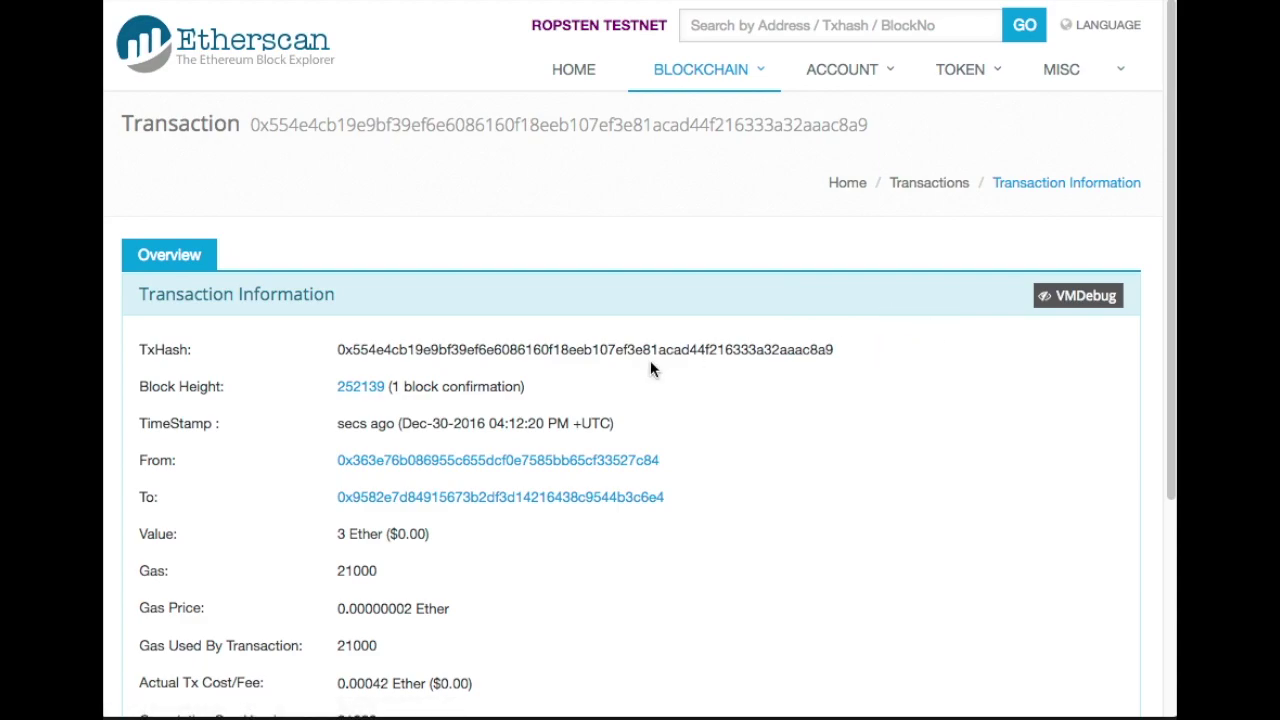
scroll(843, 380, "down", 3)
scroll(777, 380, "up", 3)
left_click(543, 1)
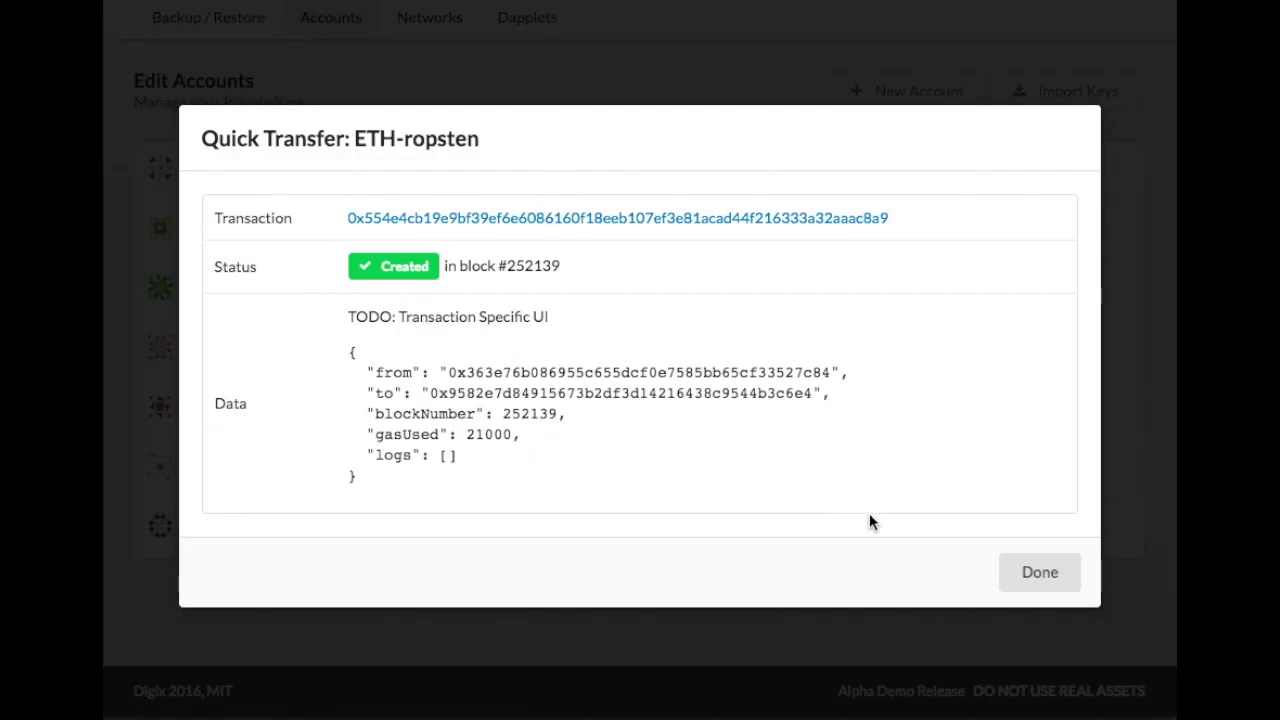
left_click(1036, 573)
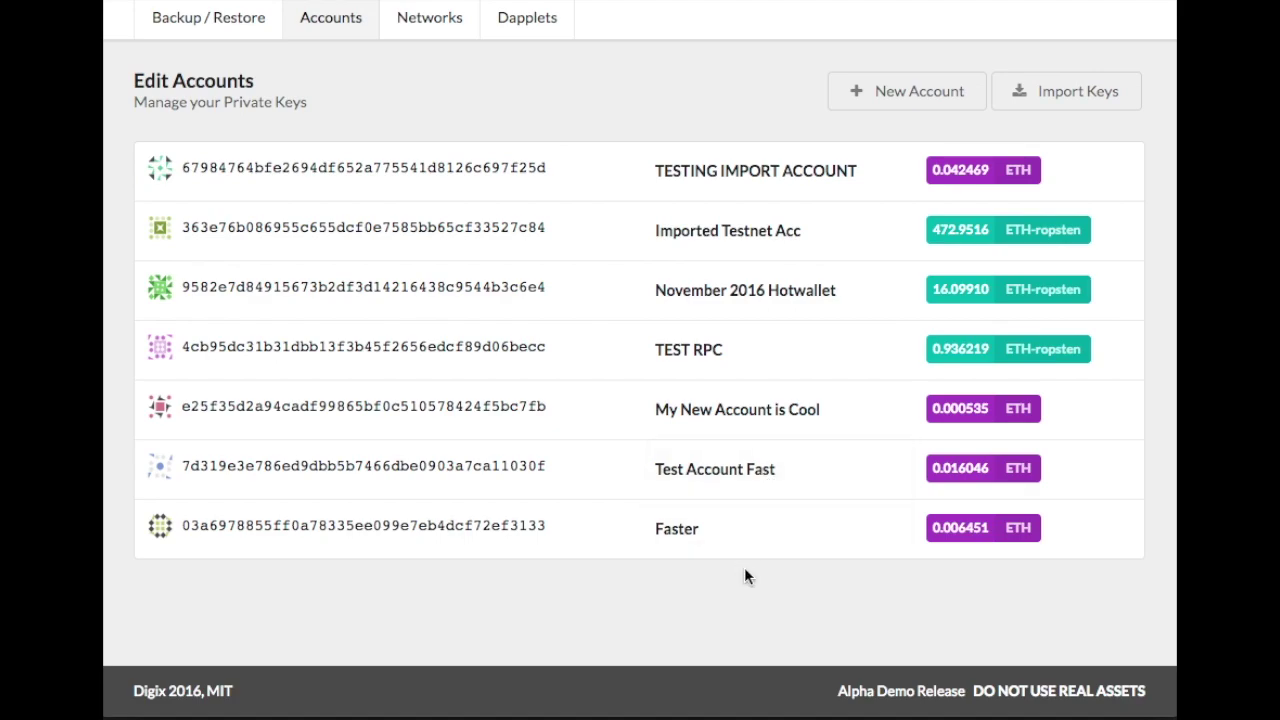
left_click(523, 30)
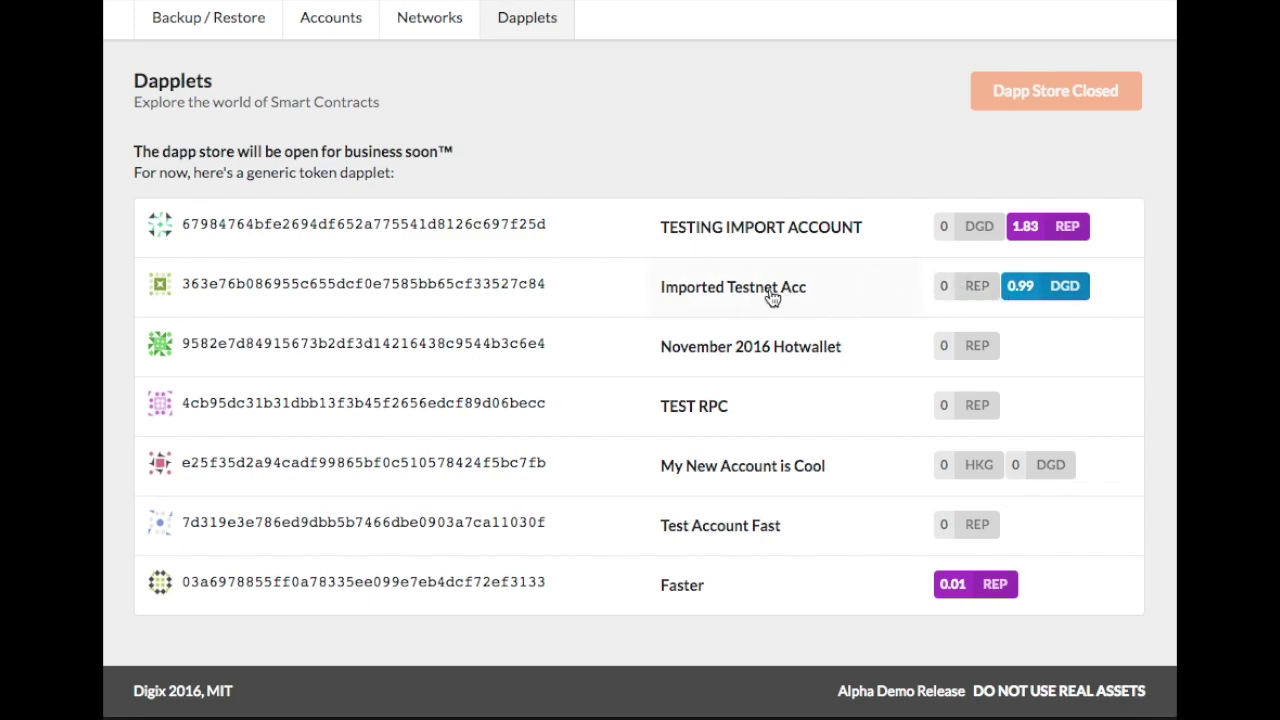
Add ARC, BeerCoin, BCDN and DAO to the tokens tracked by Imported Testnet Acc.
left_click(737, 292)
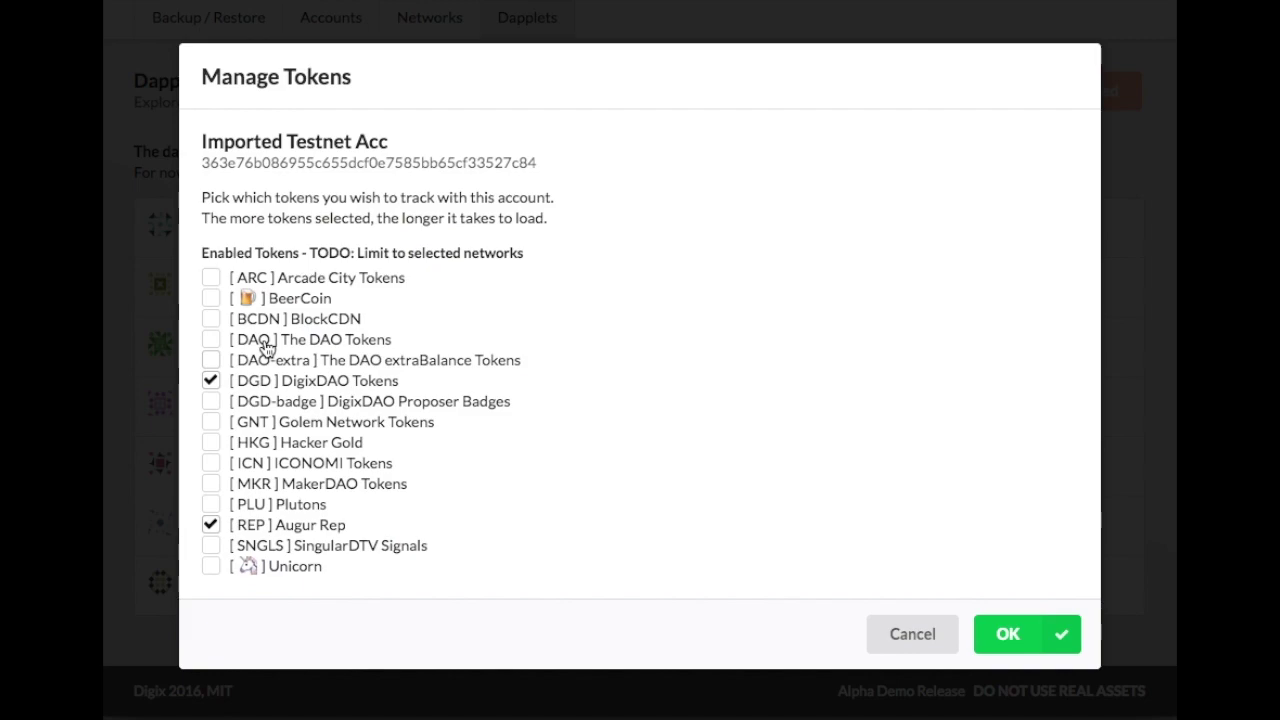
left_click(310, 280)
left_click(300, 300)
left_click(315, 322)
left_click(308, 342)
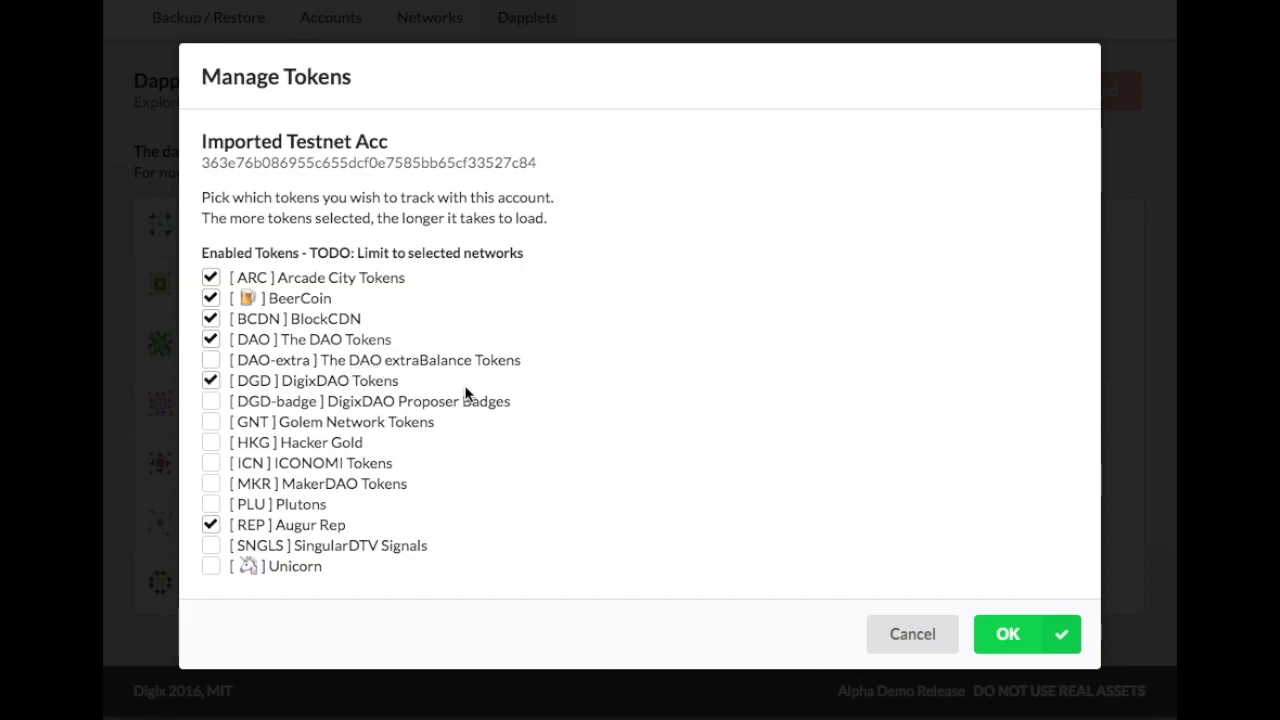
left_click(1000, 636)
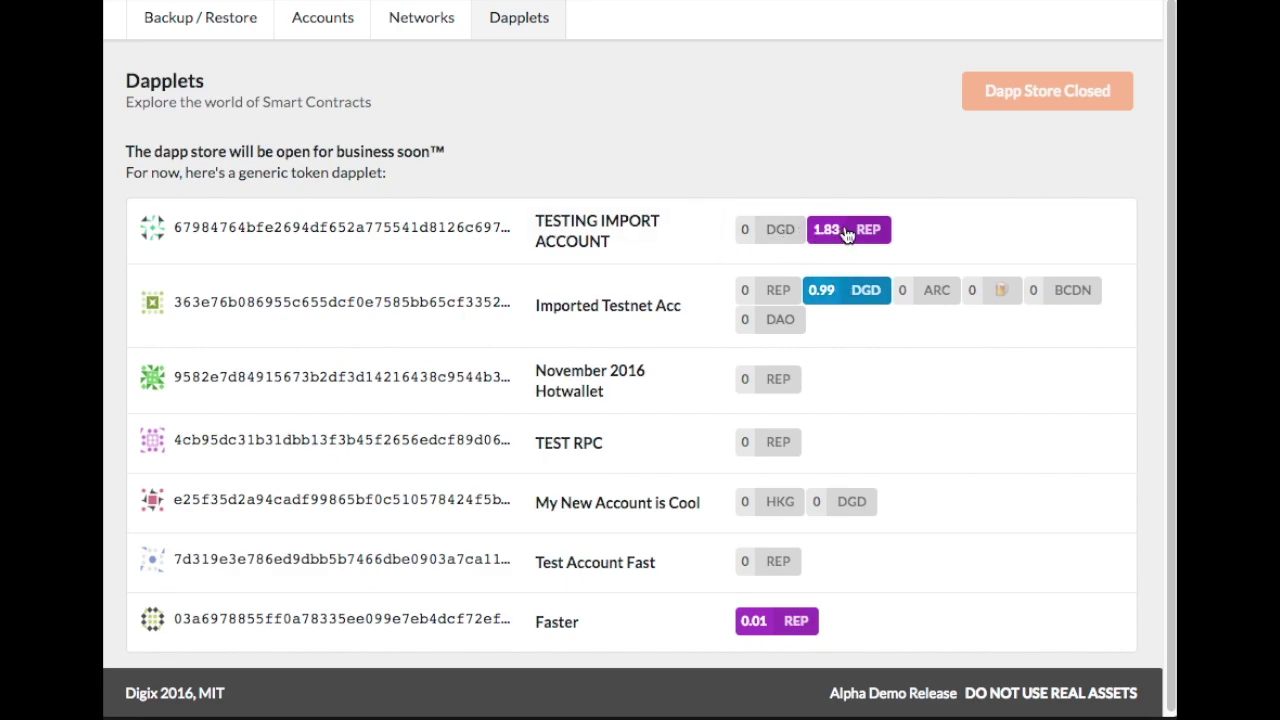
Send 0.01 REP from TESTING IMPORT ACCOUNT to Imported Testnet Acc's address.
double_click(458, 300)
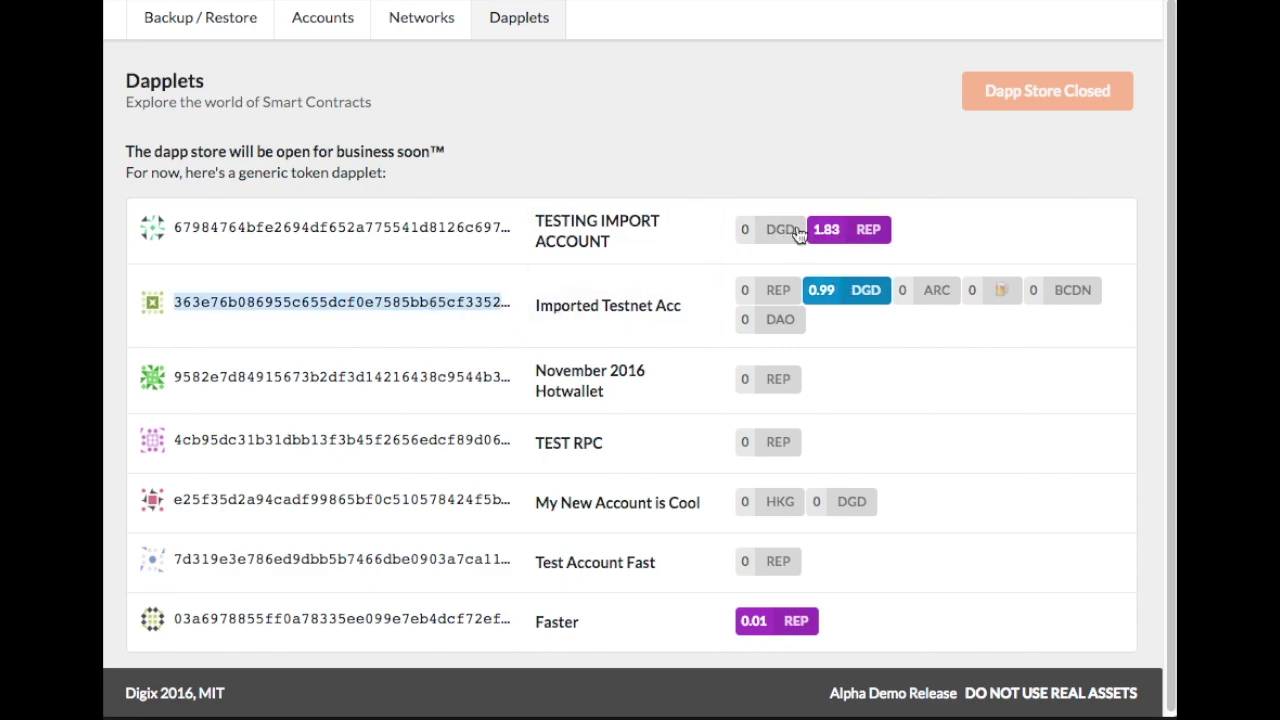
left_click(437, 252)
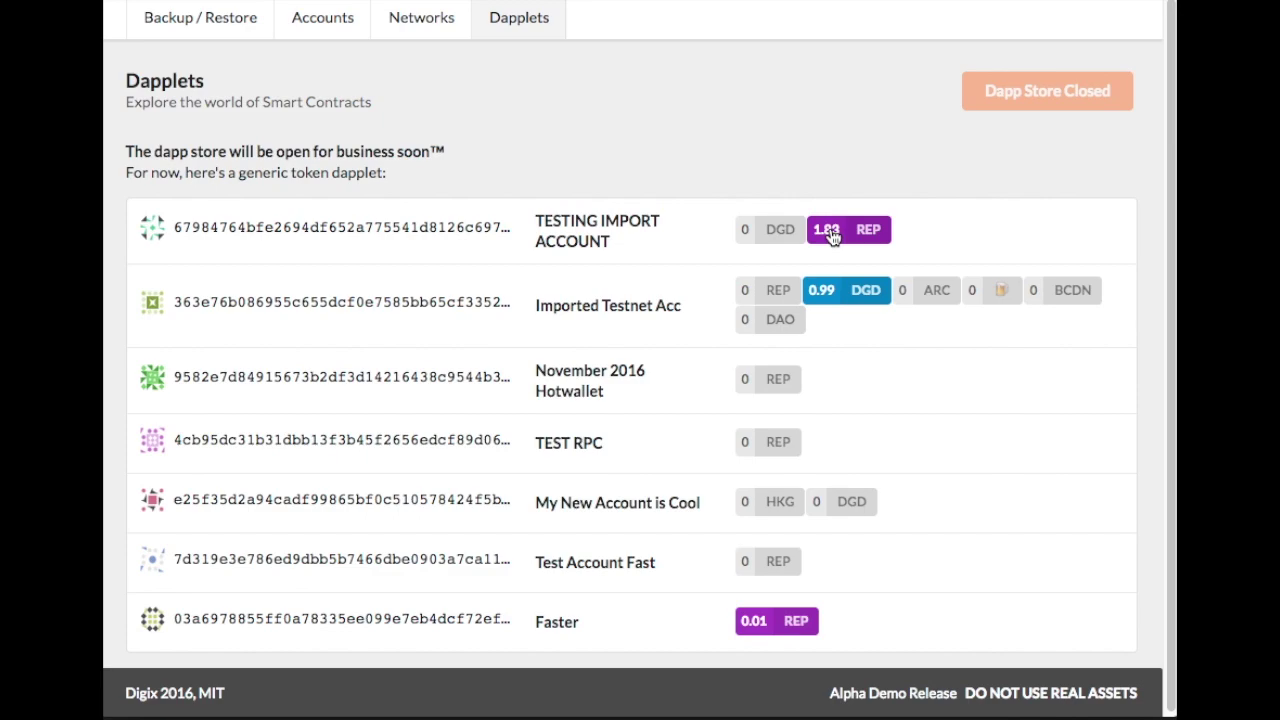
left_click(830, 230)
left_click(371, 317)
type("363e76b086955c655dcf0e7585bb65cf33527c84")
left_click(401, 392)
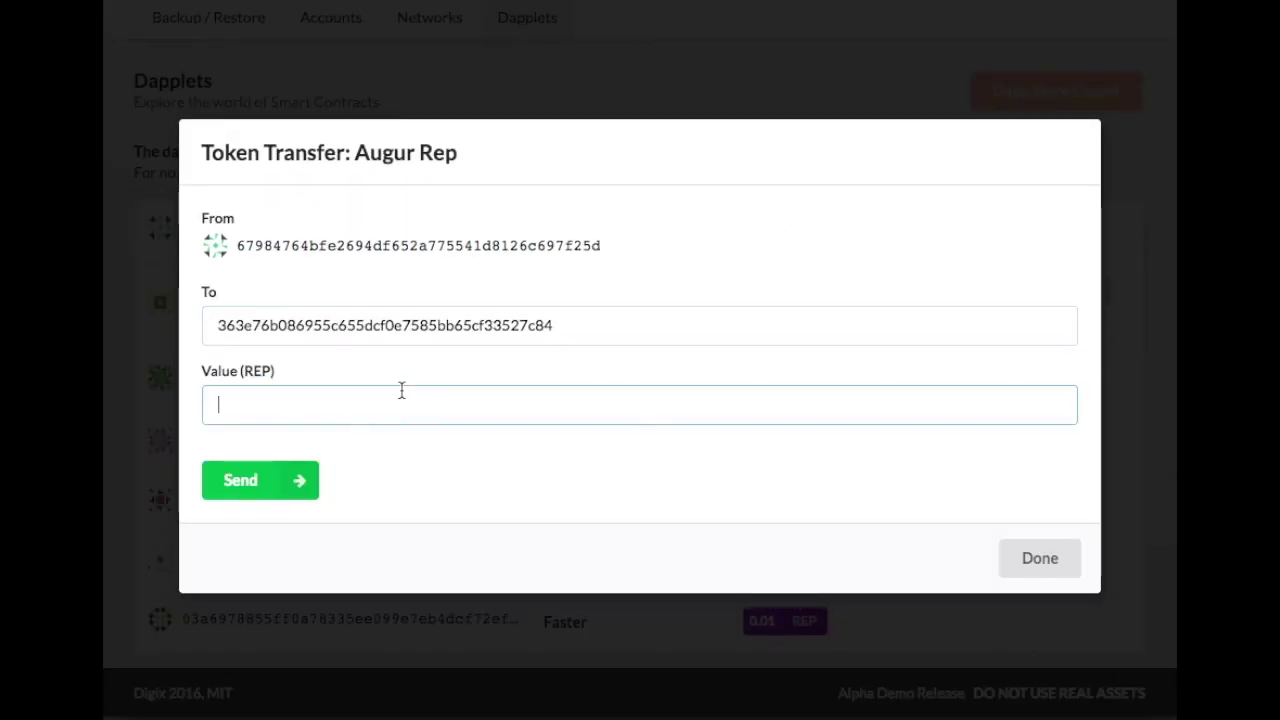
type("0.01")
left_click(300, 476)
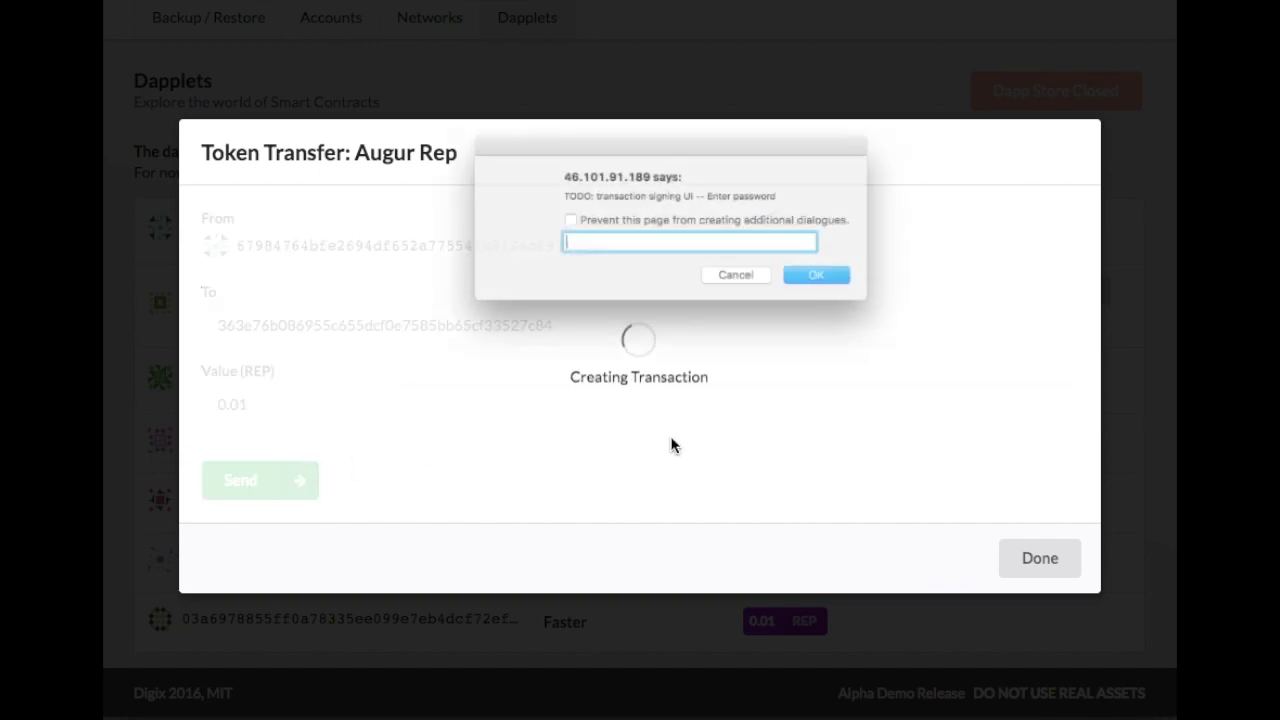
type("testing")
key("Return")
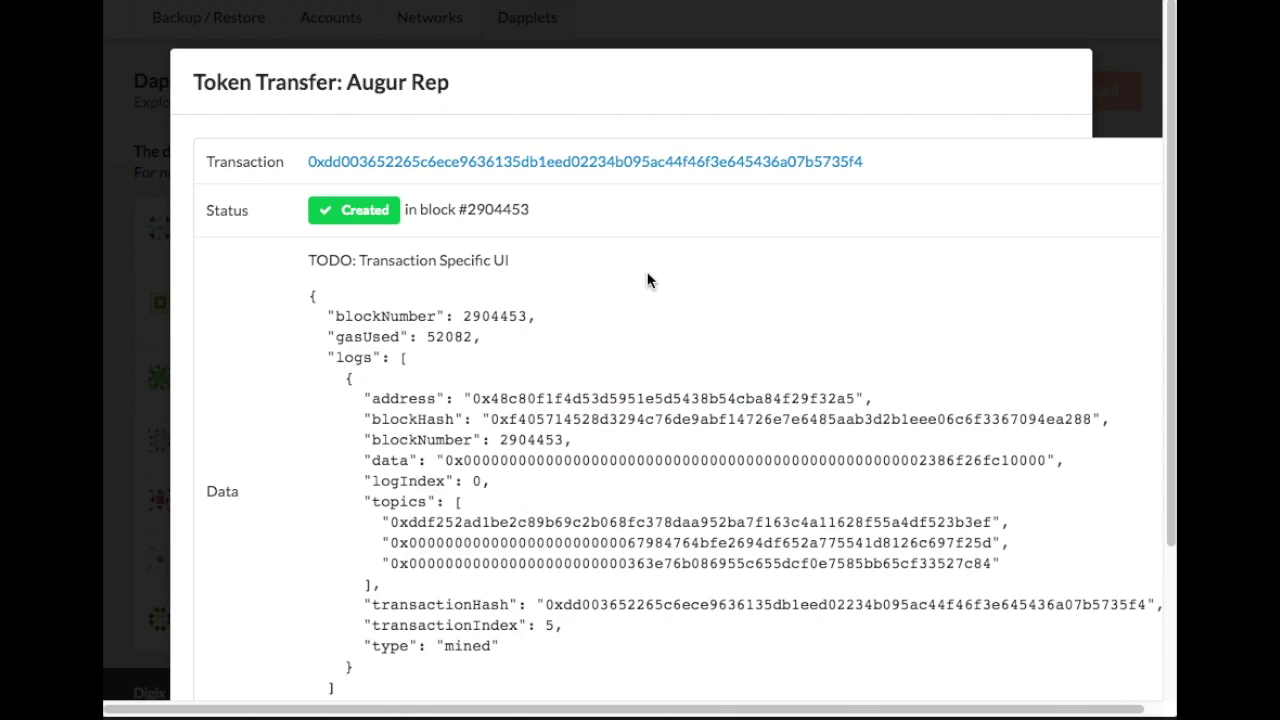
Close the mined REP transfer receipt and return to the accounts list.
scroll(716, 343, "down", 2)
left_click(1046, 620)
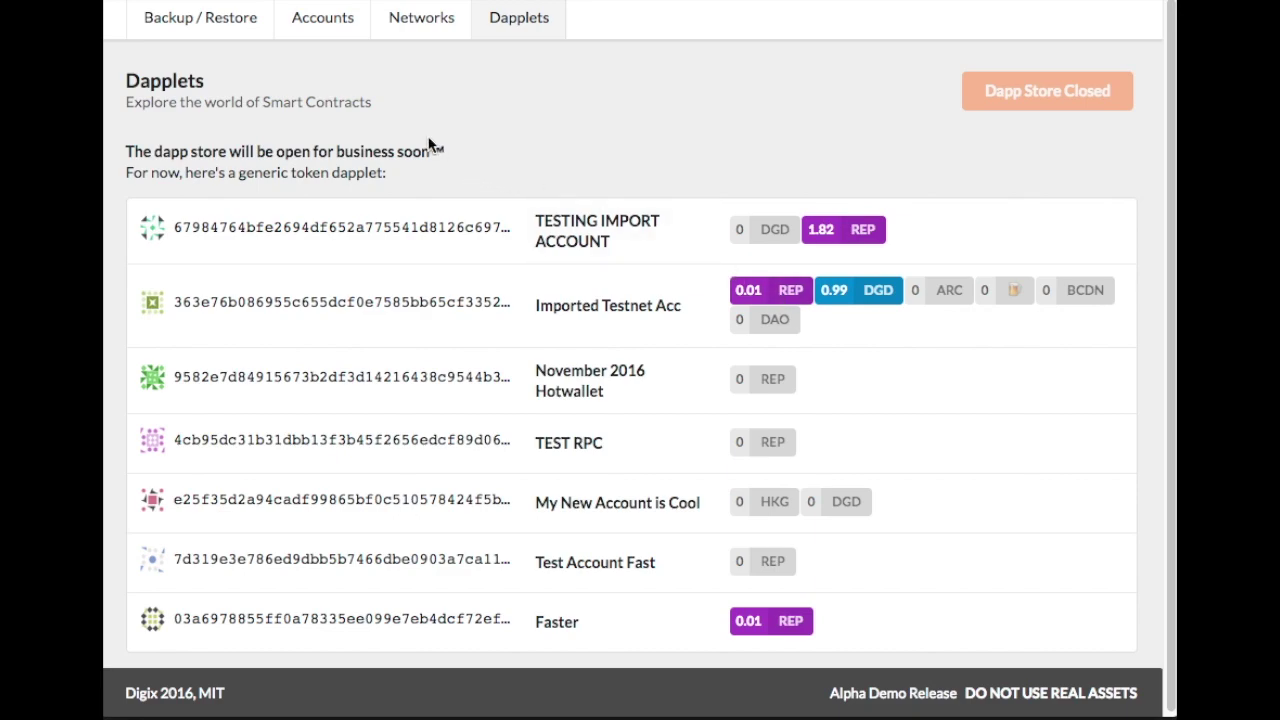
left_click(338, 37)
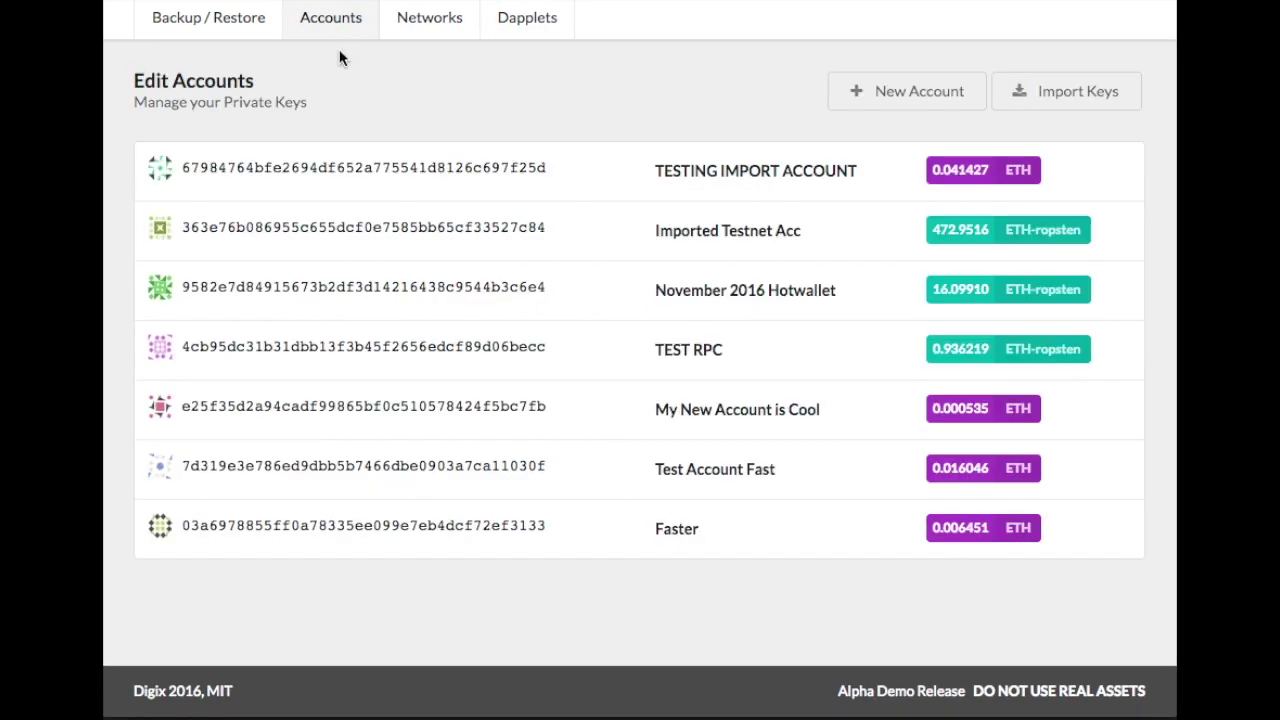
Go to Accounts' Backup / Restore page, view the LocalStorage option, then switch to JSON File.
left_click(259, 38)
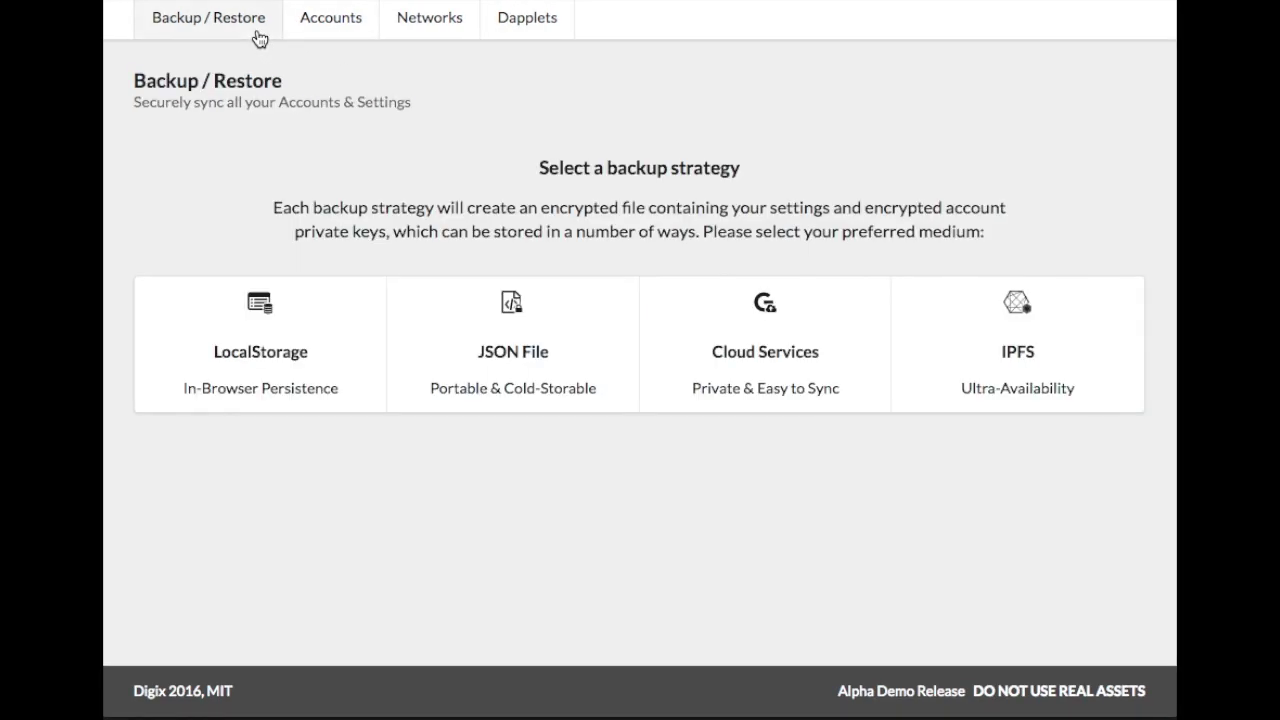
left_click(340, 342)
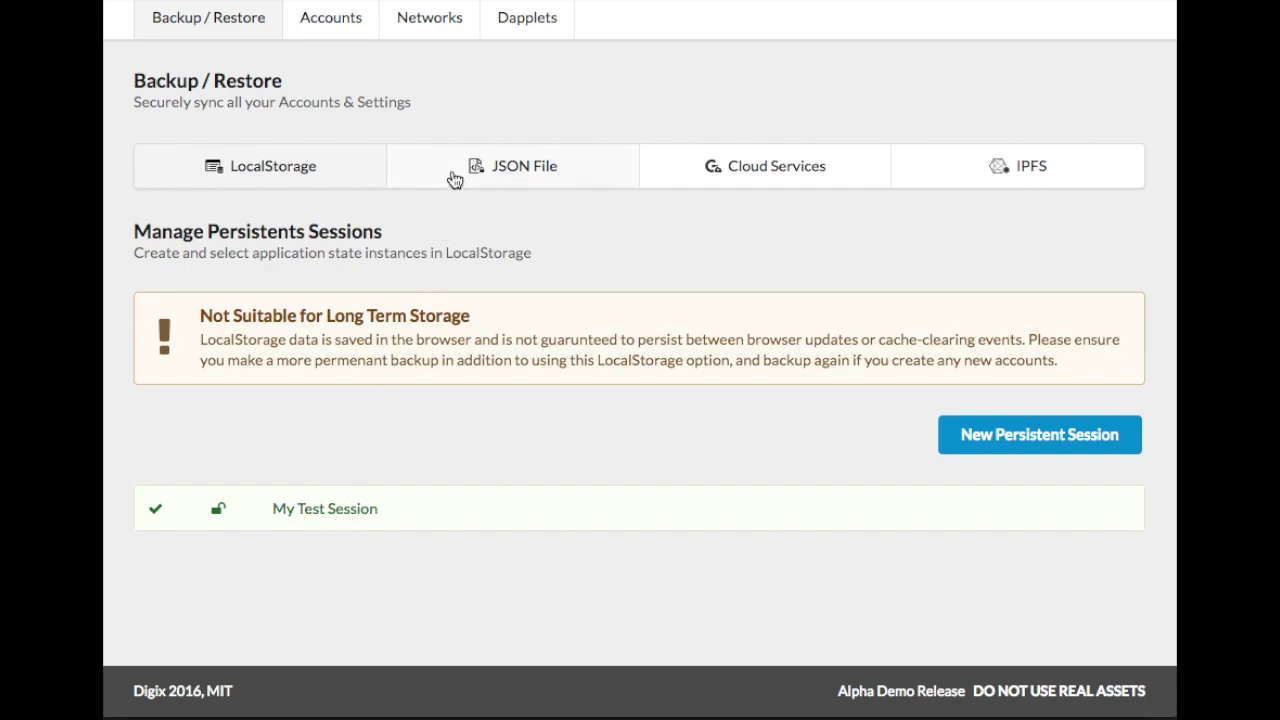
left_click(453, 179)
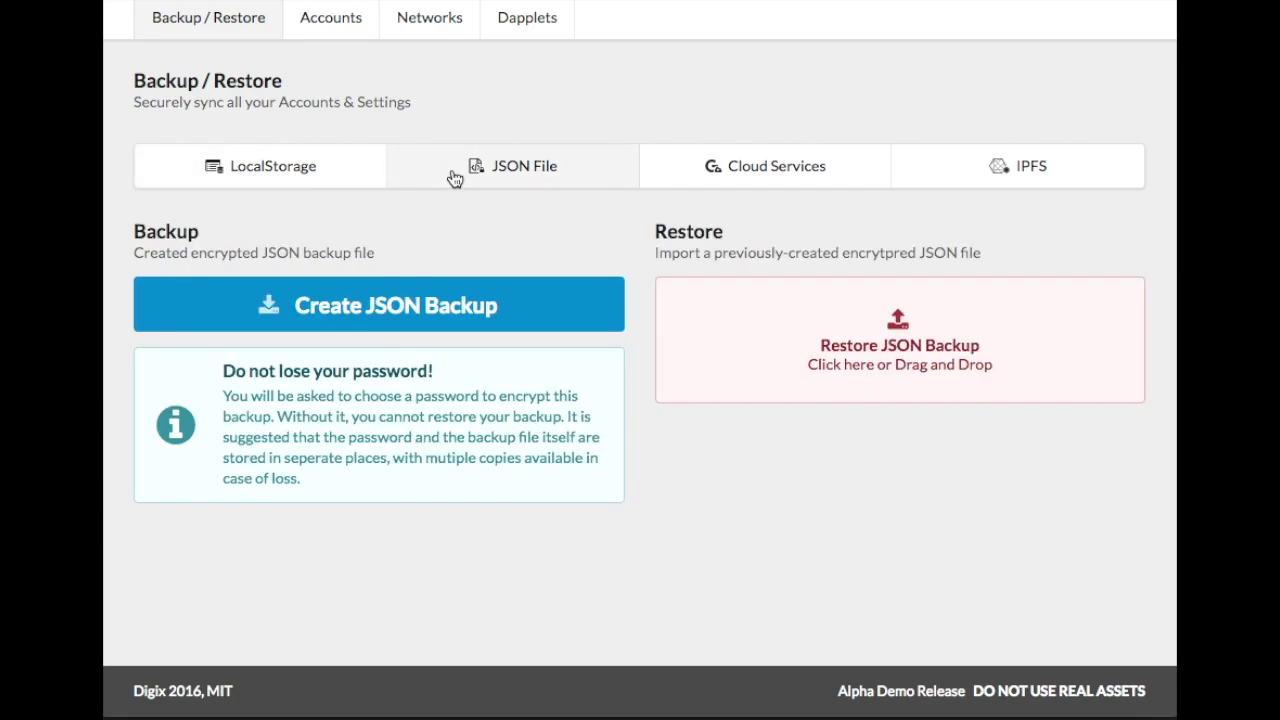
Start a JSON backup nicknamed 'Exported Spectrum Config' that includes the network config.
left_click(317, 309)
triple_click(393, 287)
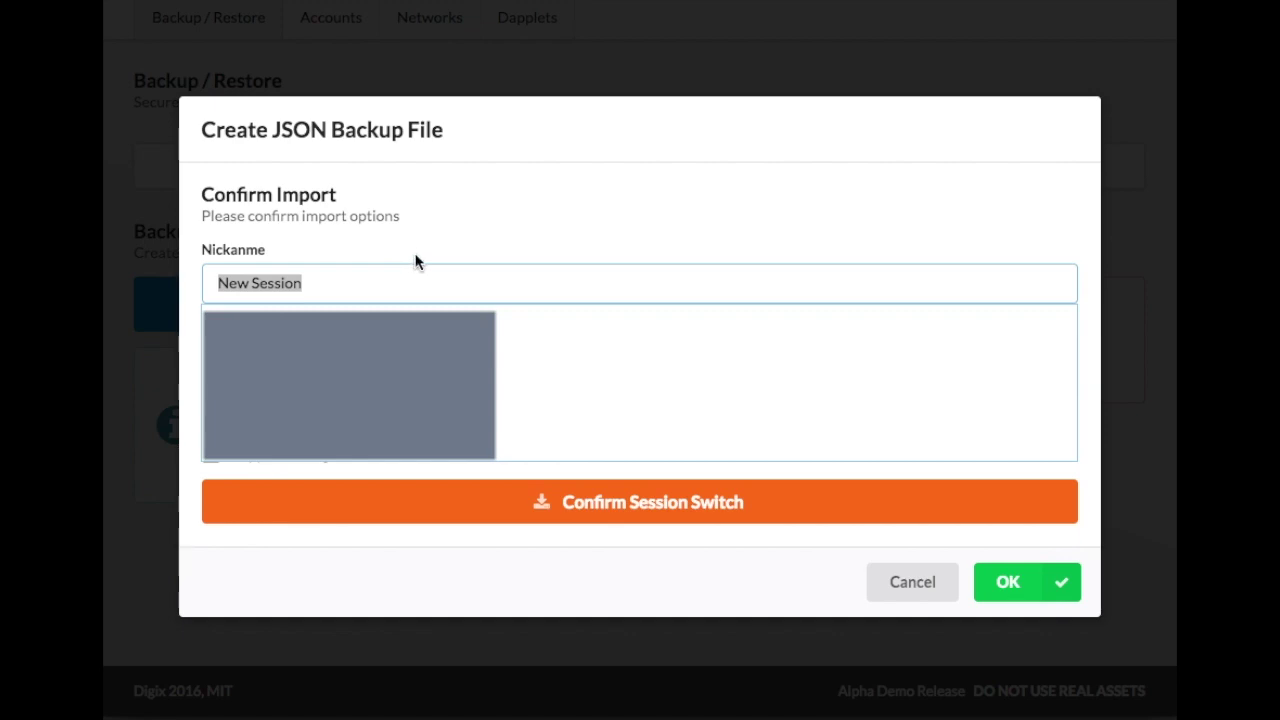
type("Exported ")
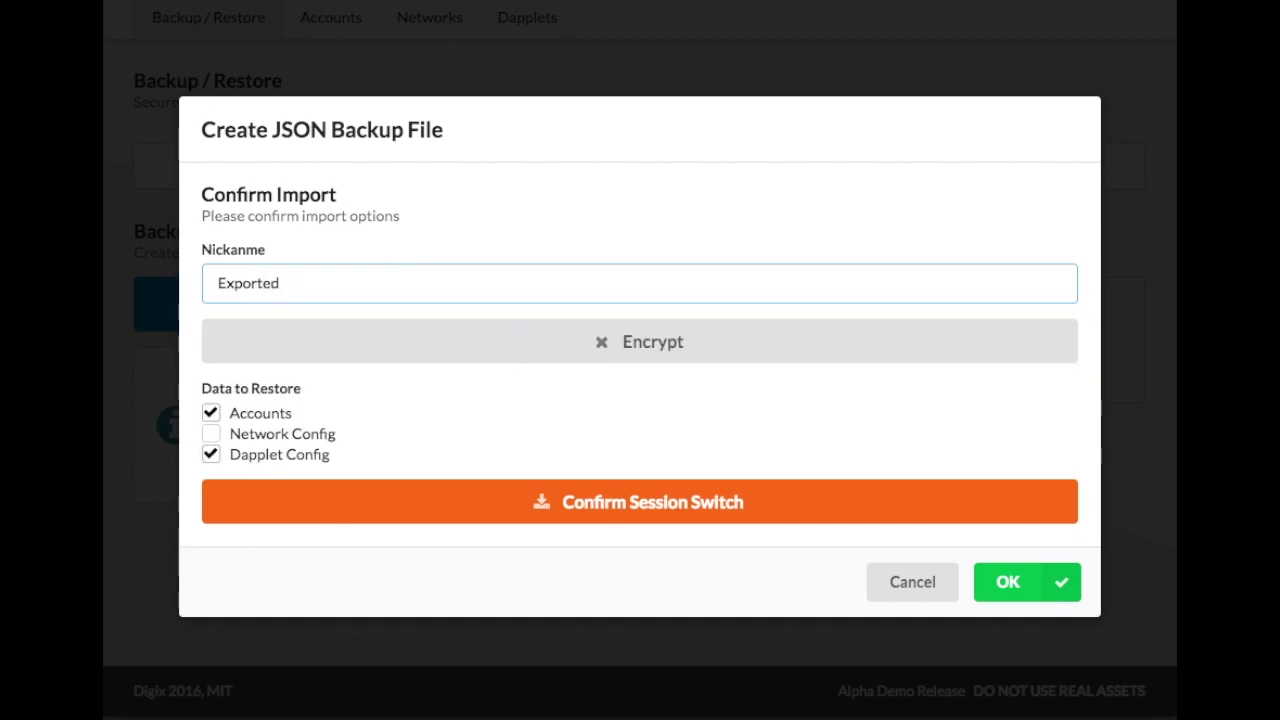
type("Spectrum Config")
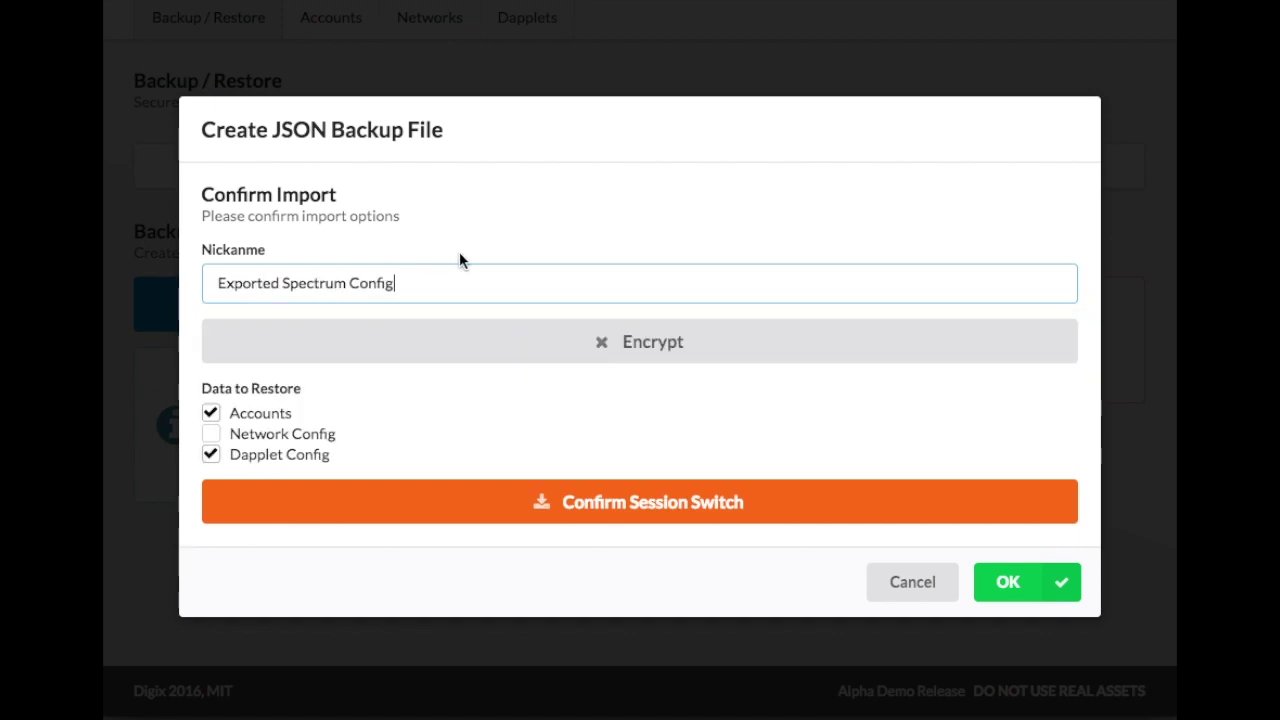
left_click(298, 437)
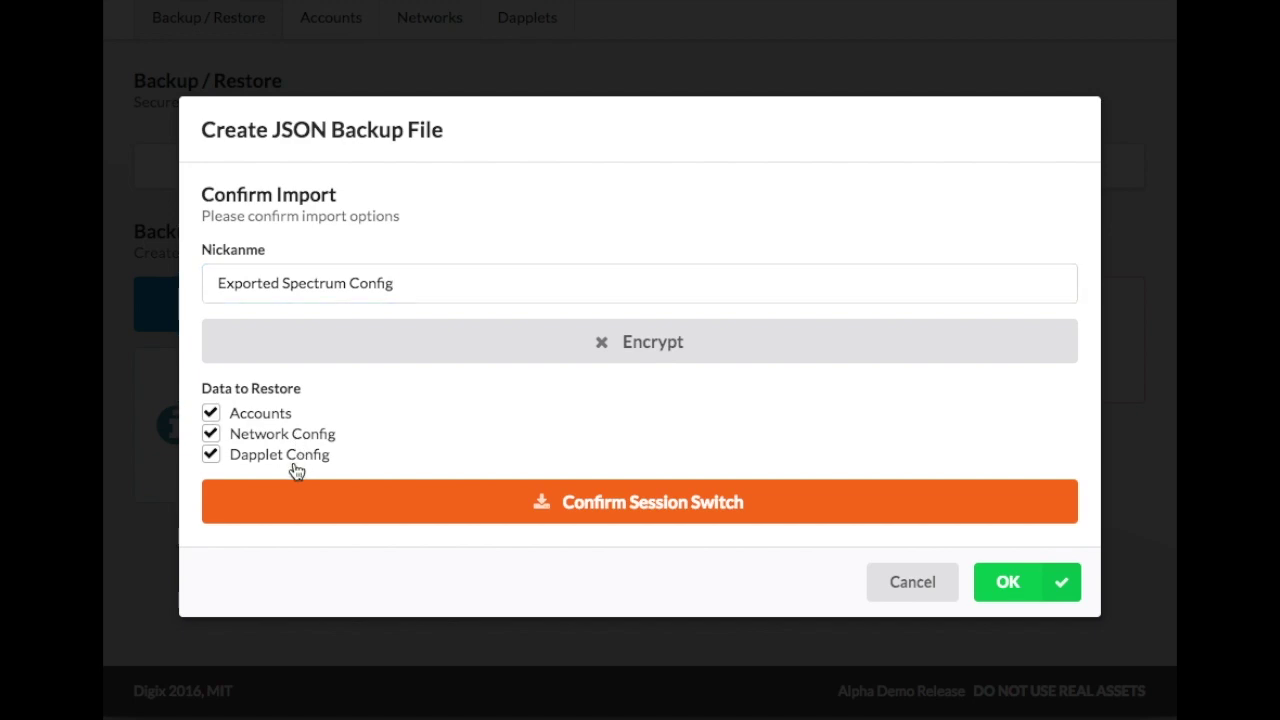
Encrypt the backup with a confirmed password, export it, and dismiss the completion and save-password prompts.
left_click(588, 354)
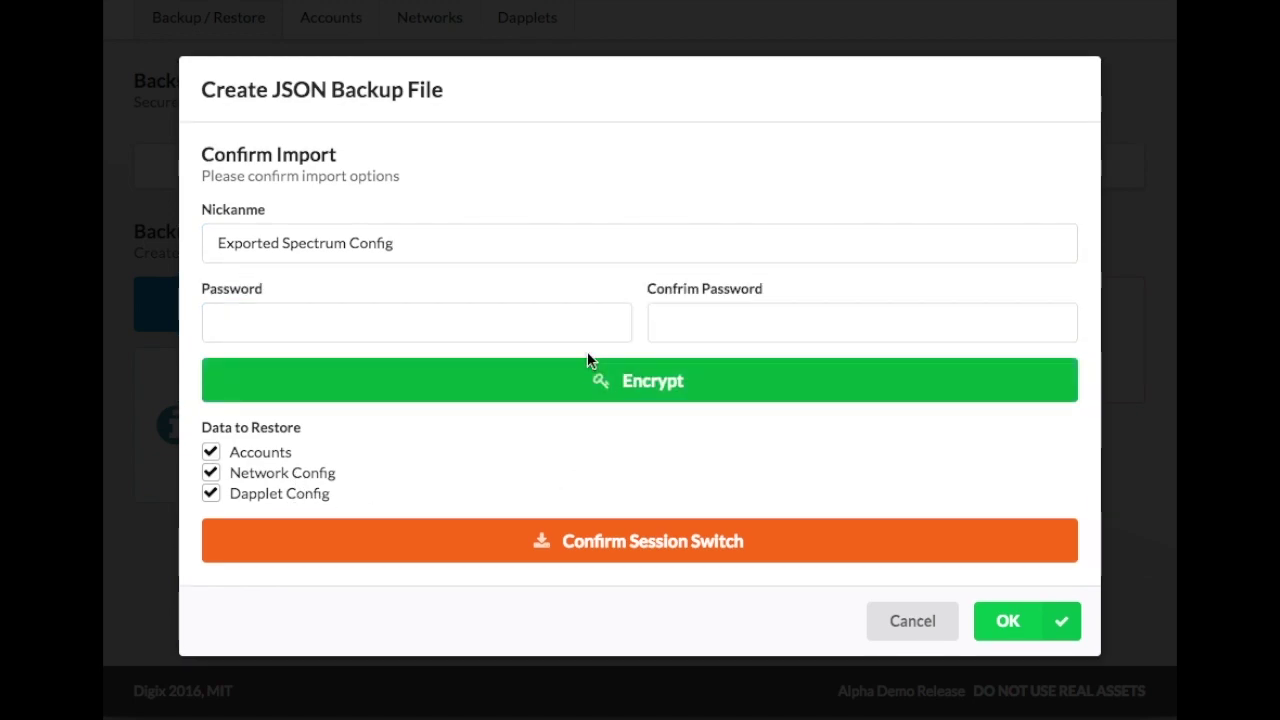
left_click(524, 314)
type("•••••••")
key("Tab")
type("•••••••")
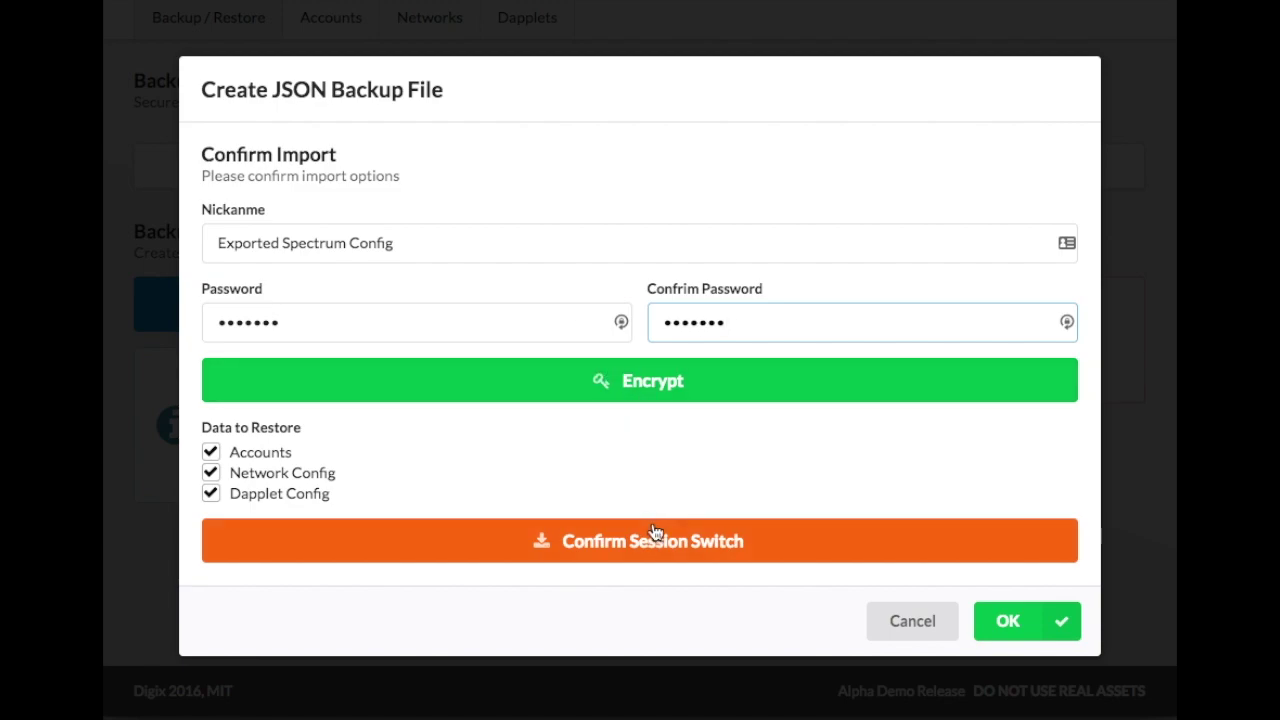
left_click(923, 558)
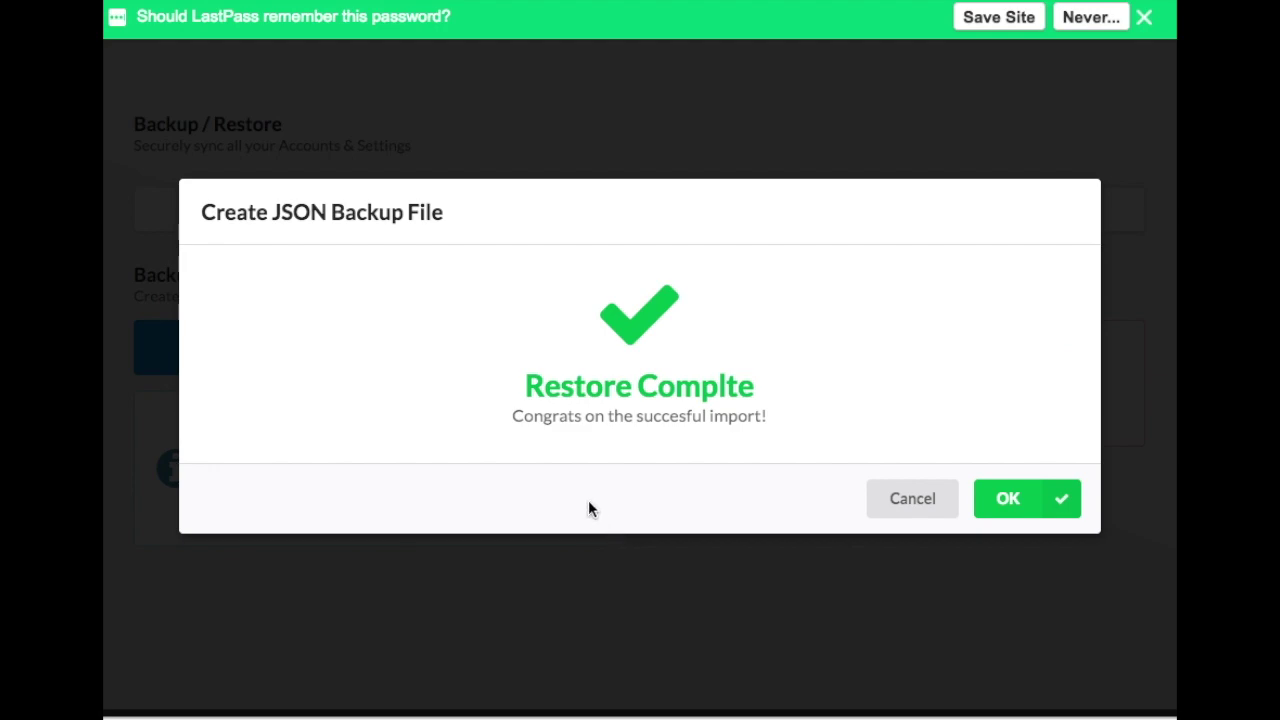
left_click(1035, 506)
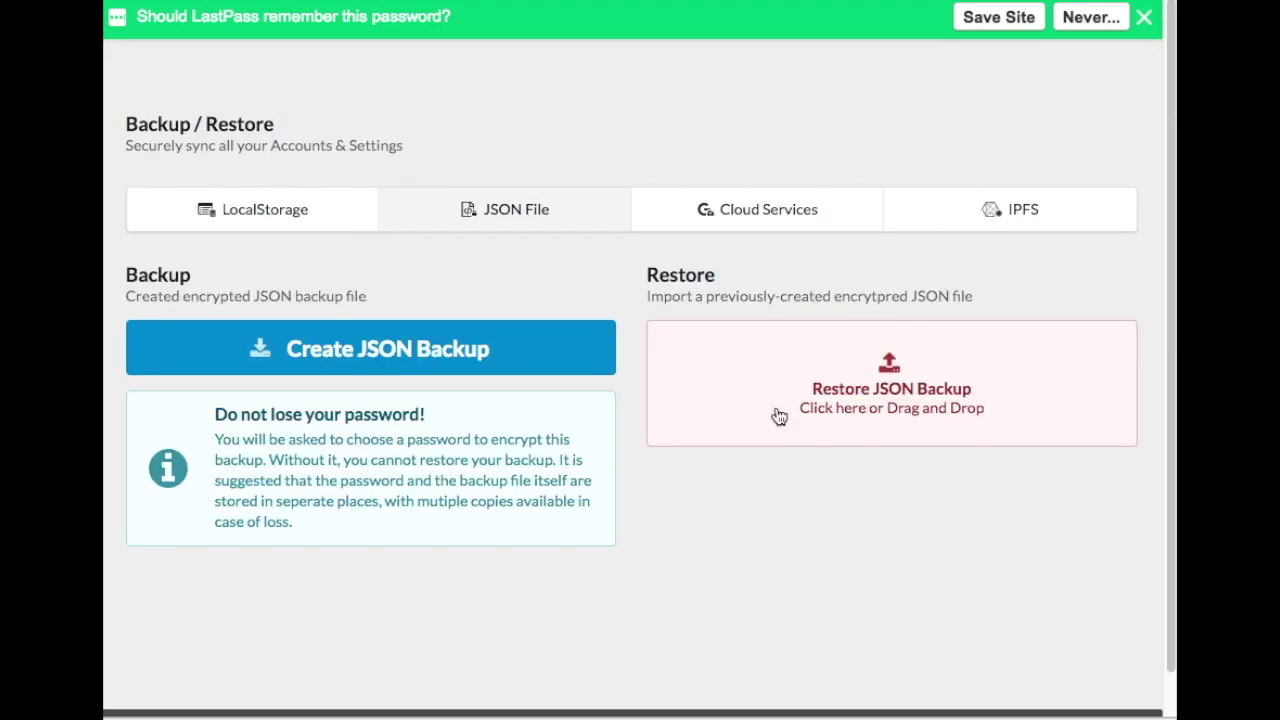
left_click(1144, 17)
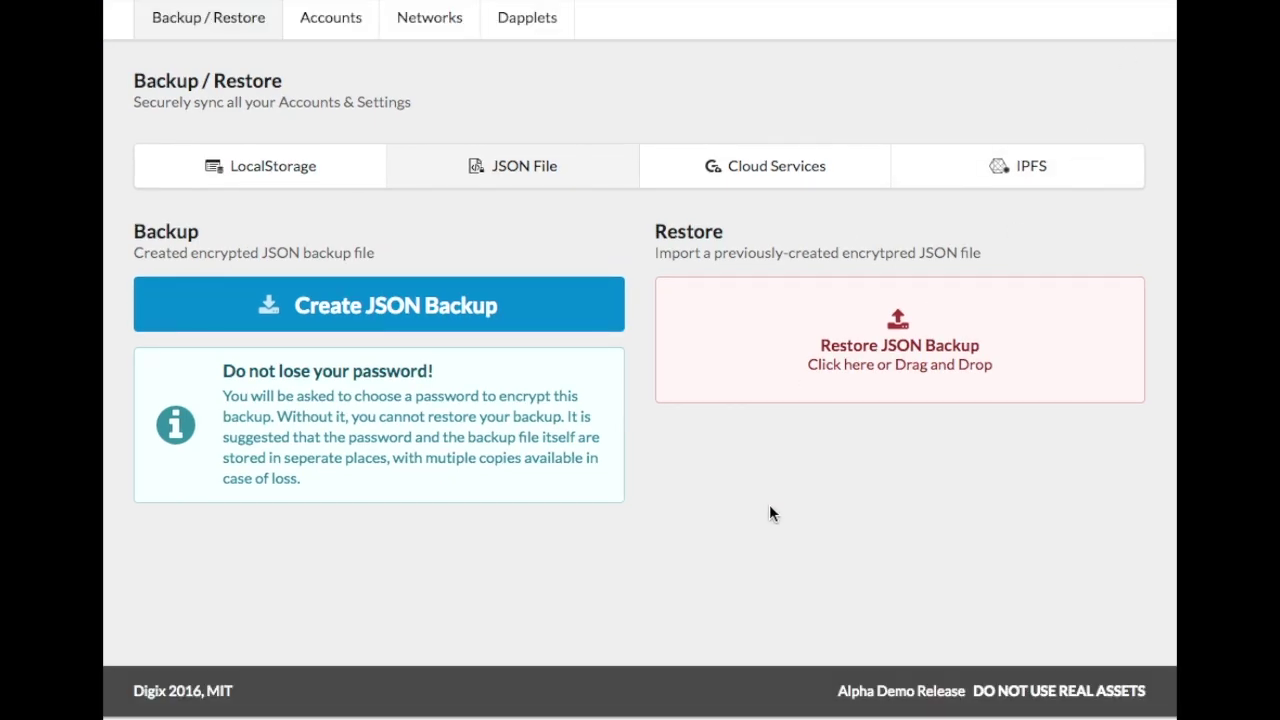